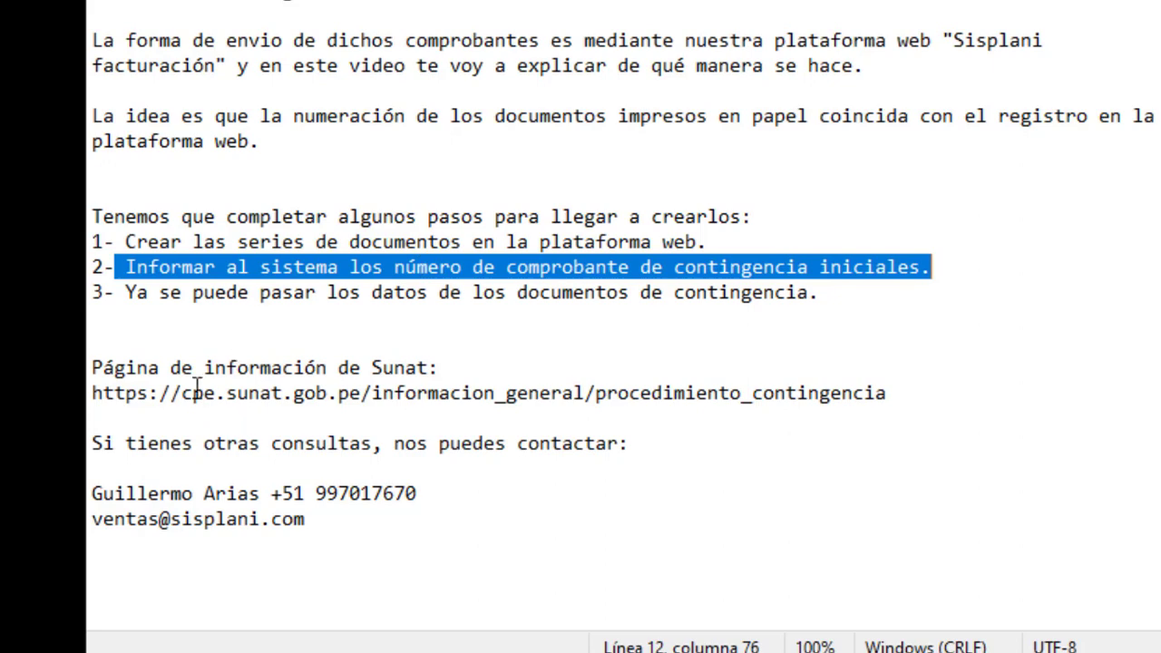
# Highlight the third step in the notes, about passing the contingency documents' data.
pyautogui.click(124, 292)
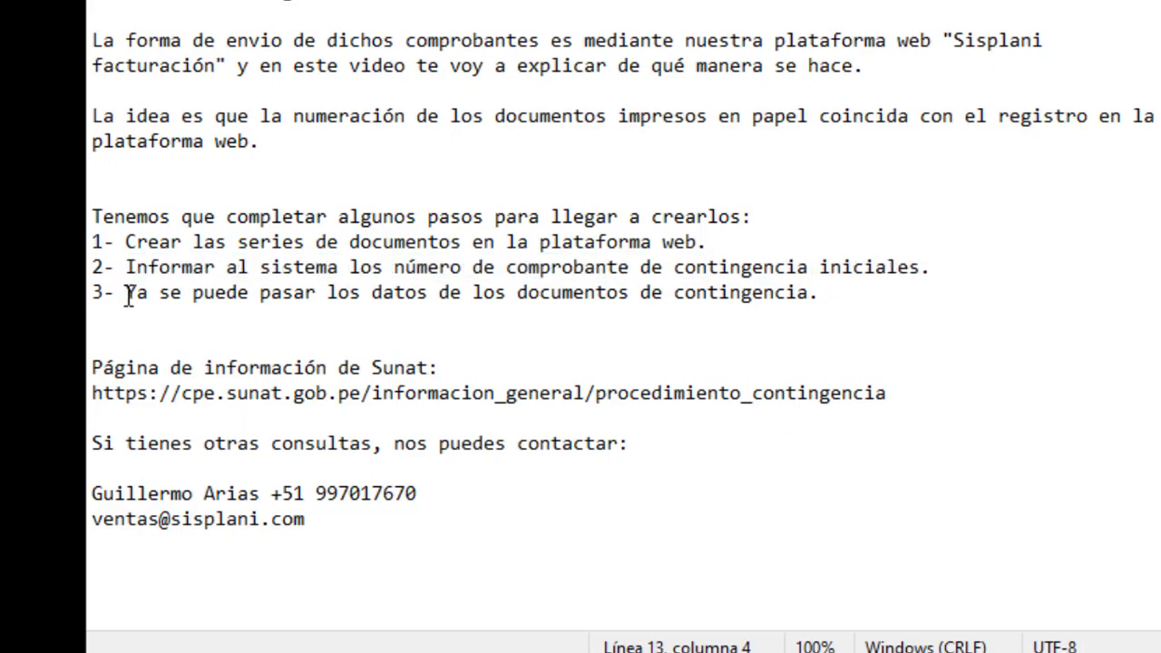
pyautogui.moveTo(124, 292); pyautogui.dragTo(157, 290)
pyautogui.moveTo(158, 290); pyautogui.dragTo(831, 288)
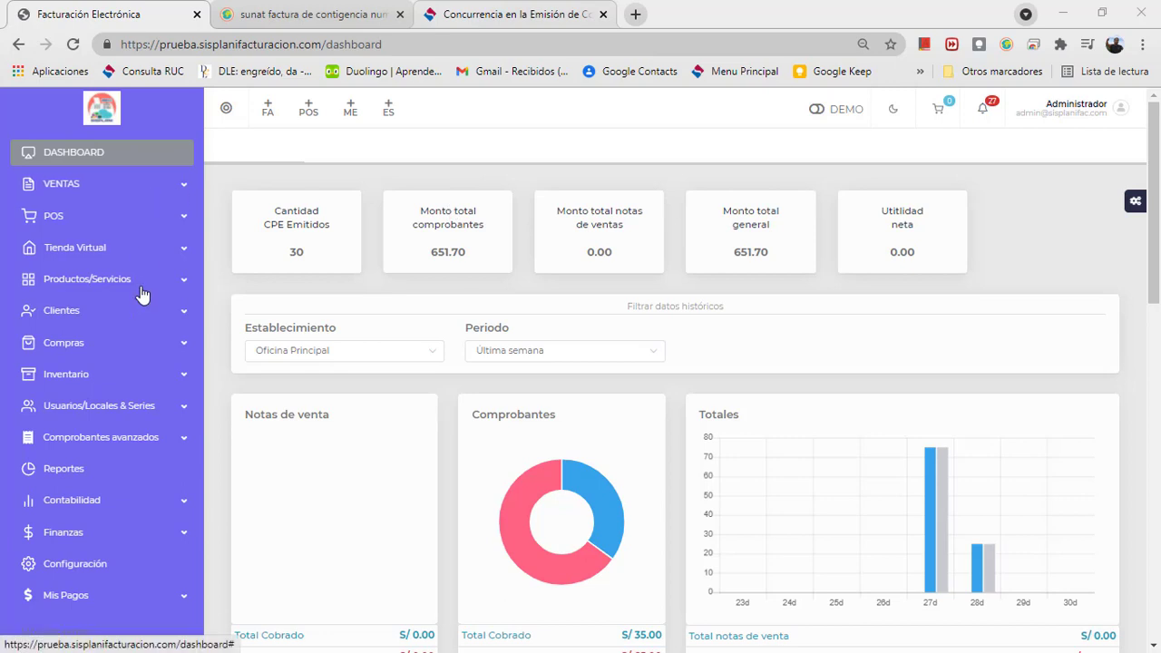
# Open the document series of the Oficina Principal establishment.
pyautogui.click(100, 408)
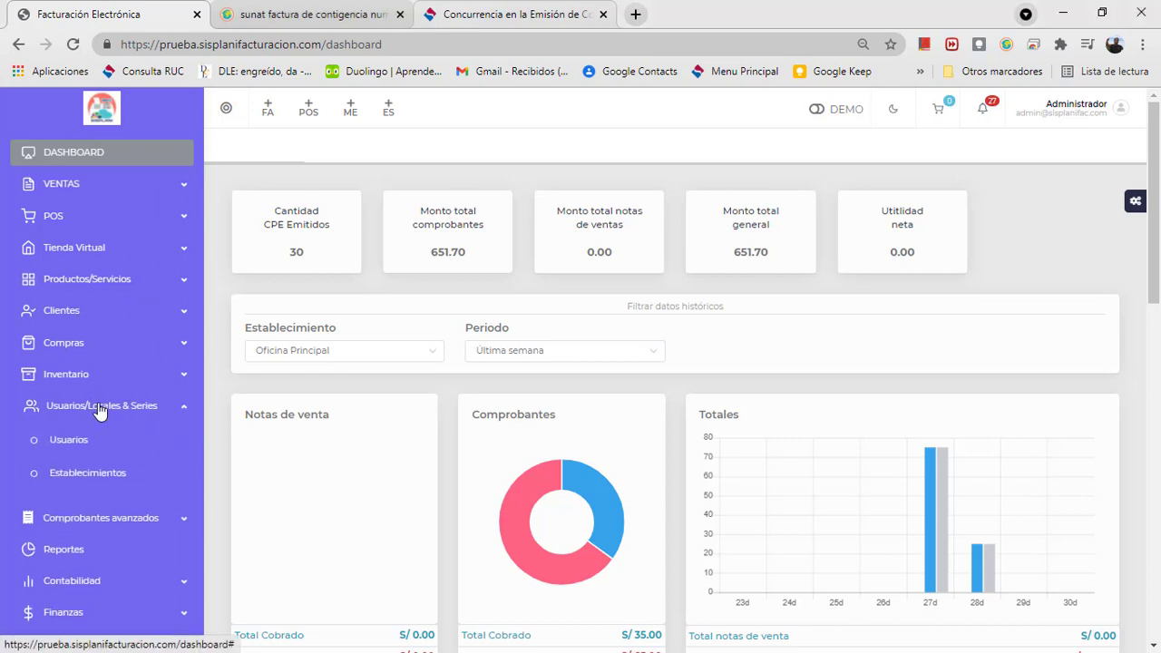
pyautogui.click(73, 479)
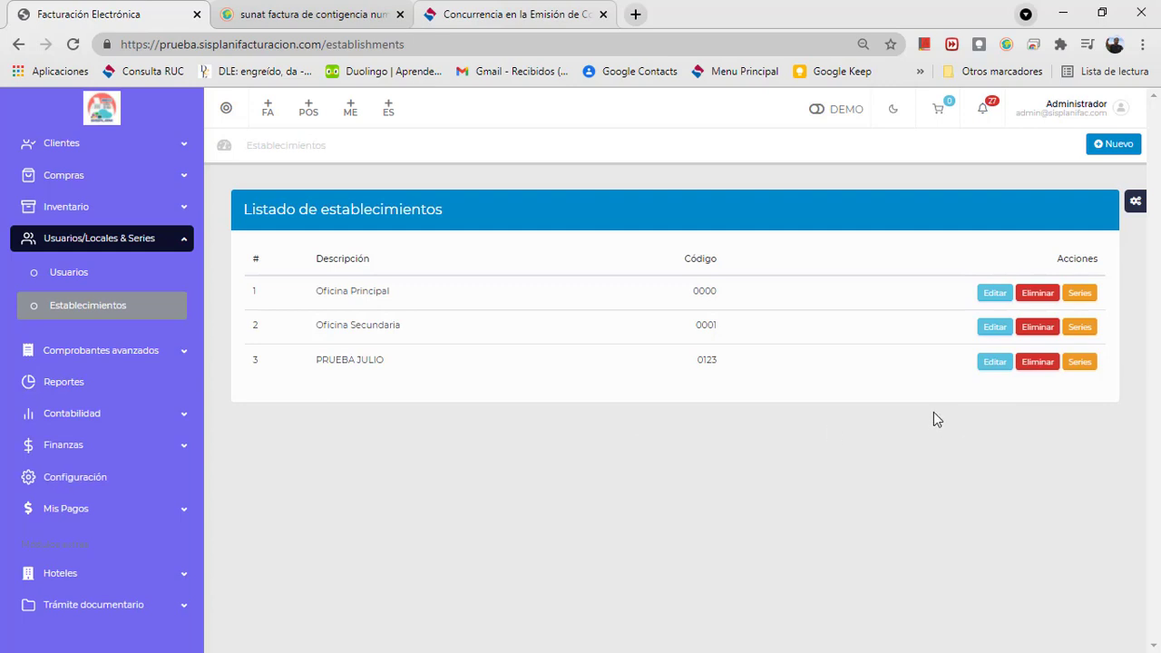
pyautogui.click(1085, 295)
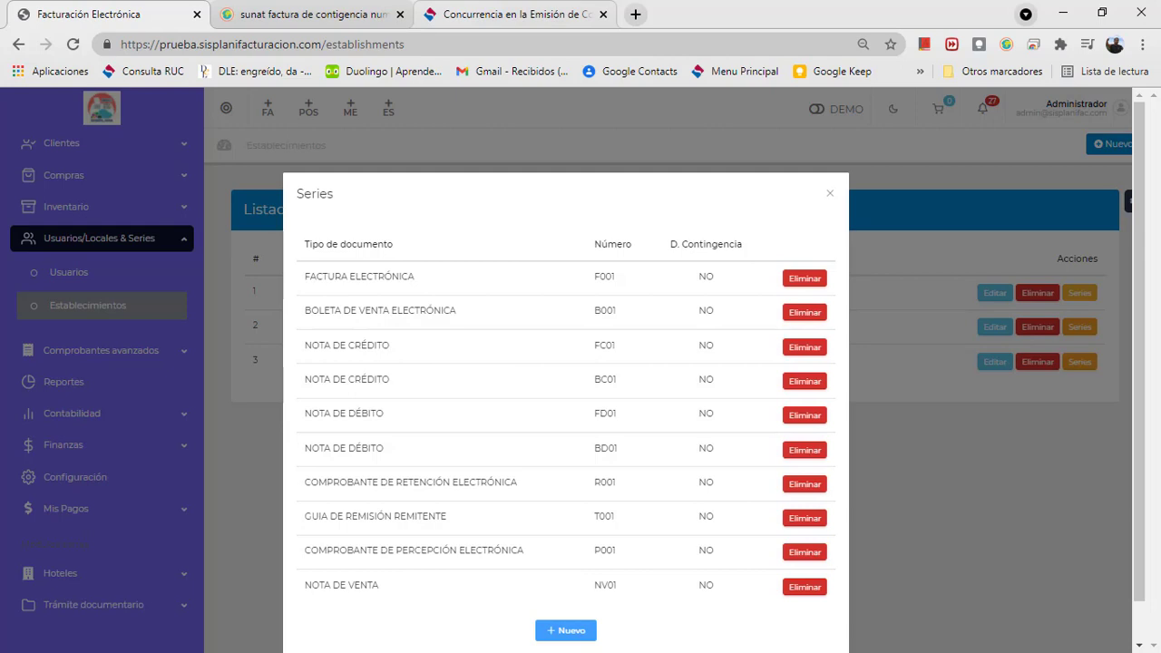
# Add a contingency series numbered 001 for FACTURA ELECTRÓNICA to Oficina Principal and save it.
pyautogui.scroll(-1, 566, 381)
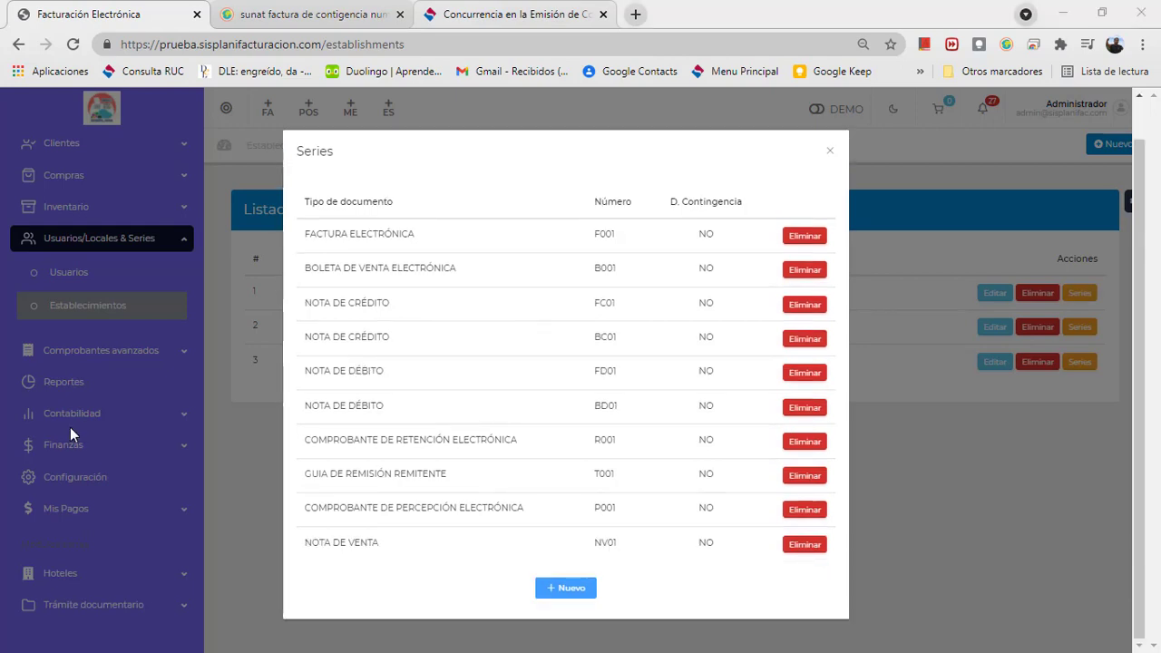
pyautogui.click(563, 589)
pyautogui.scroll(-1, 539, 568)
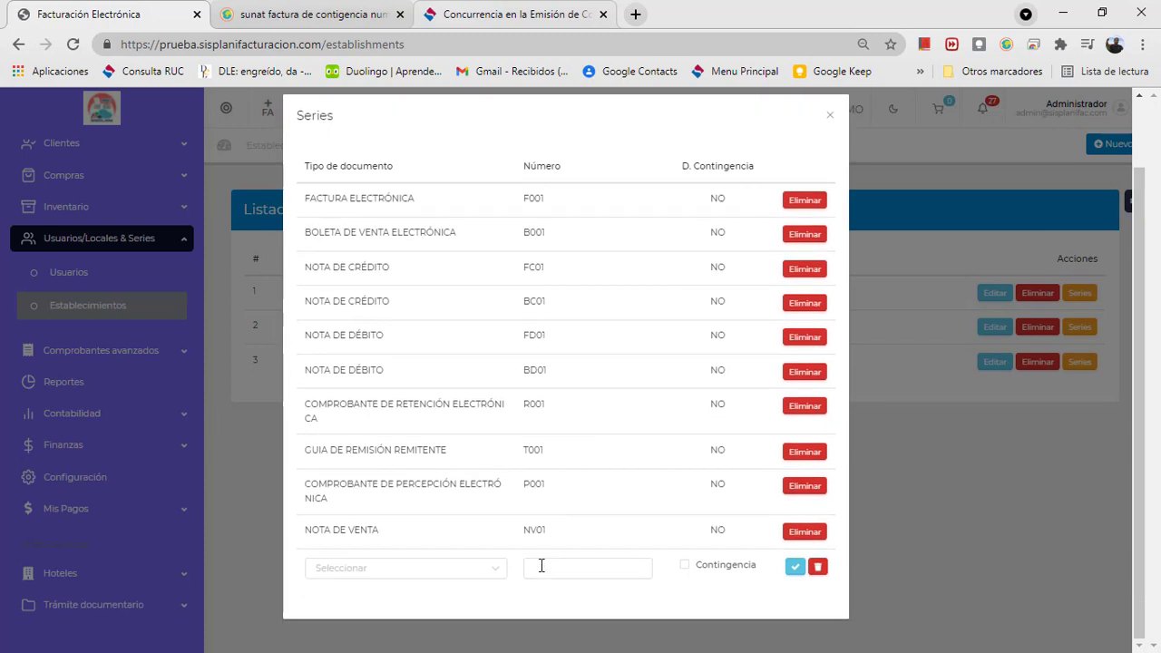
pyautogui.click(685, 572)
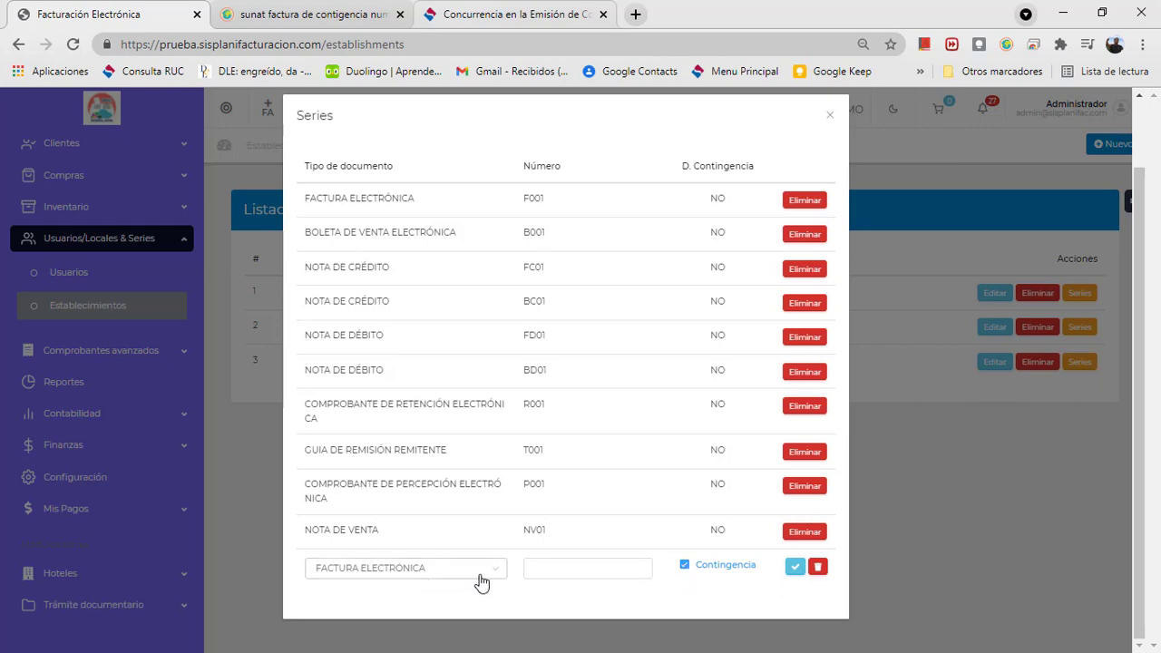
pyautogui.click(384, 572)
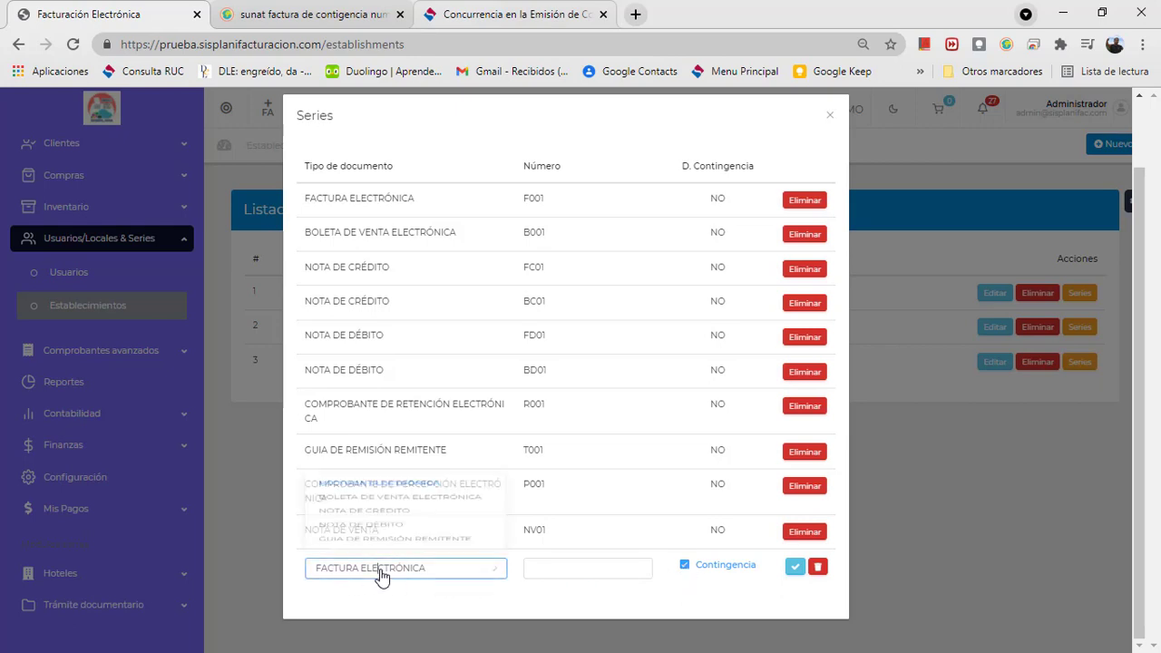
pyautogui.click(370, 442)
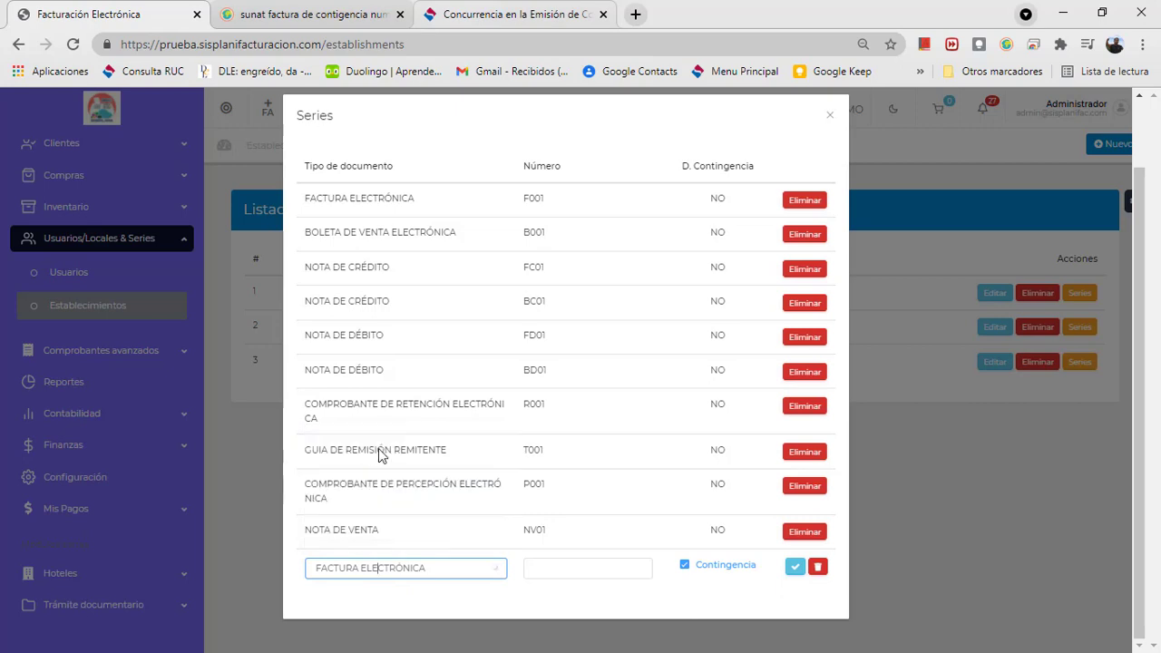
pyautogui.click(566, 568)
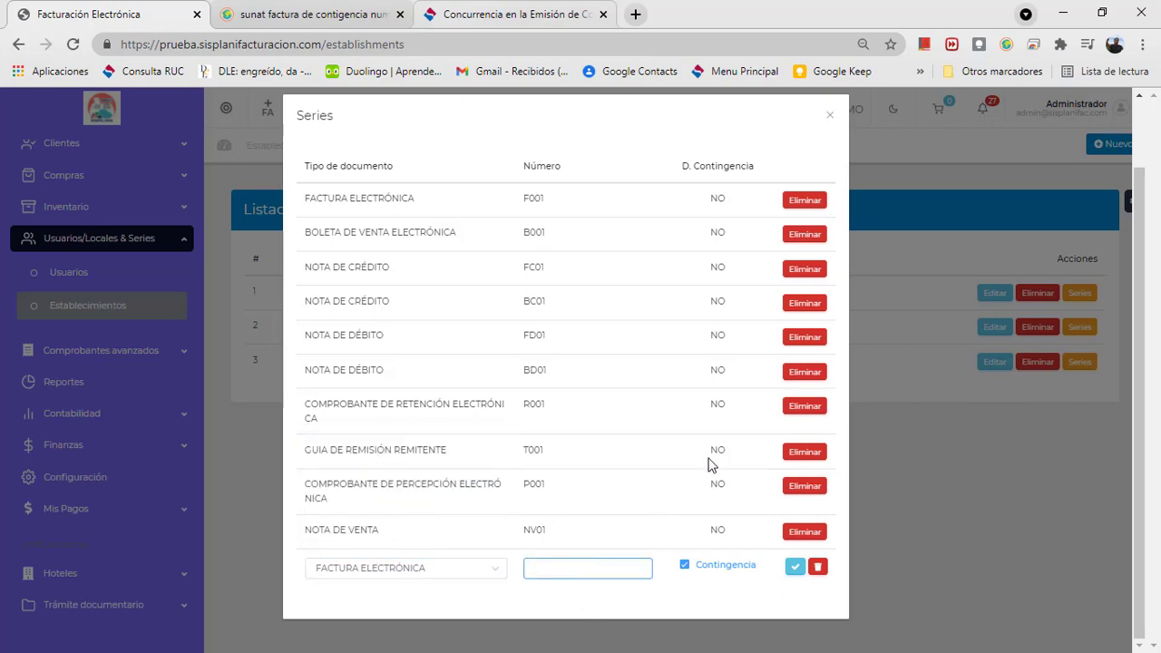
pyautogui.write('001')
pyautogui.click(796, 569)
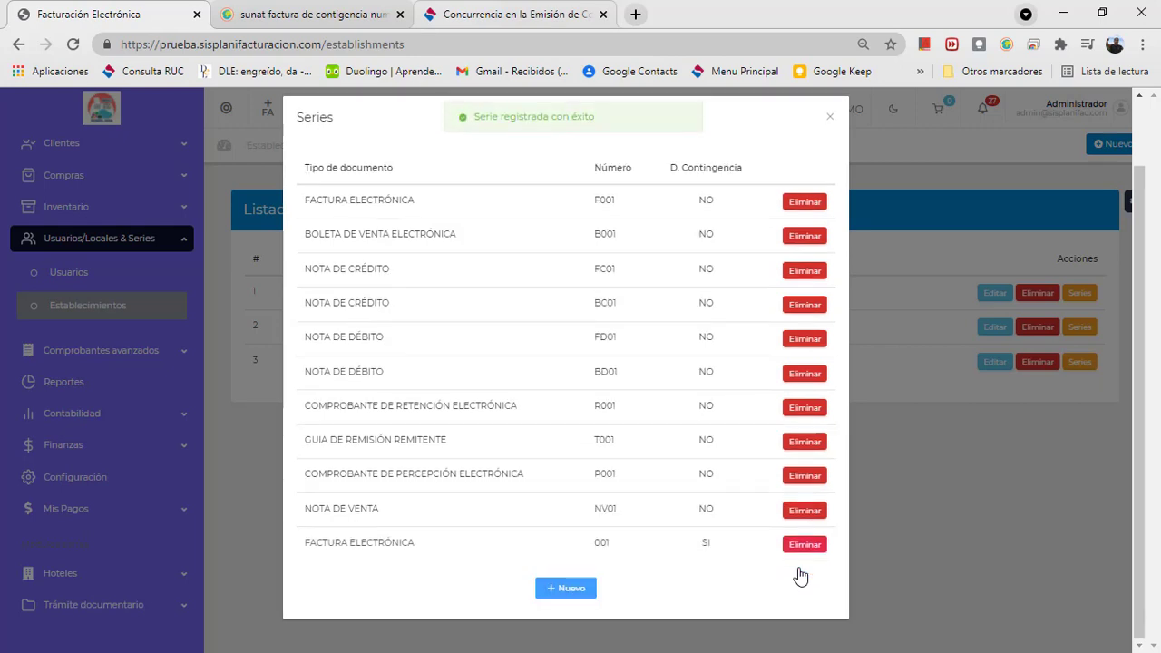
# Add a contingency series numbered 001 for BOLETA DE VENTA ELECTRÓNICA, save it and close the series list.
pyautogui.click(563, 590)
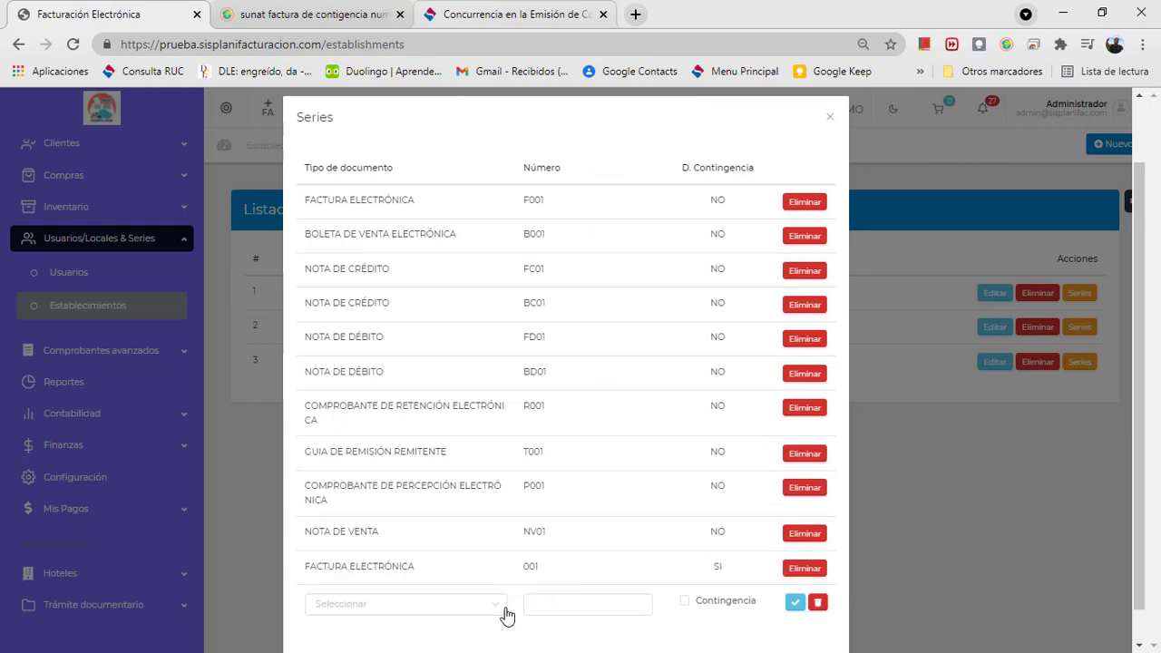
pyautogui.click(685, 603)
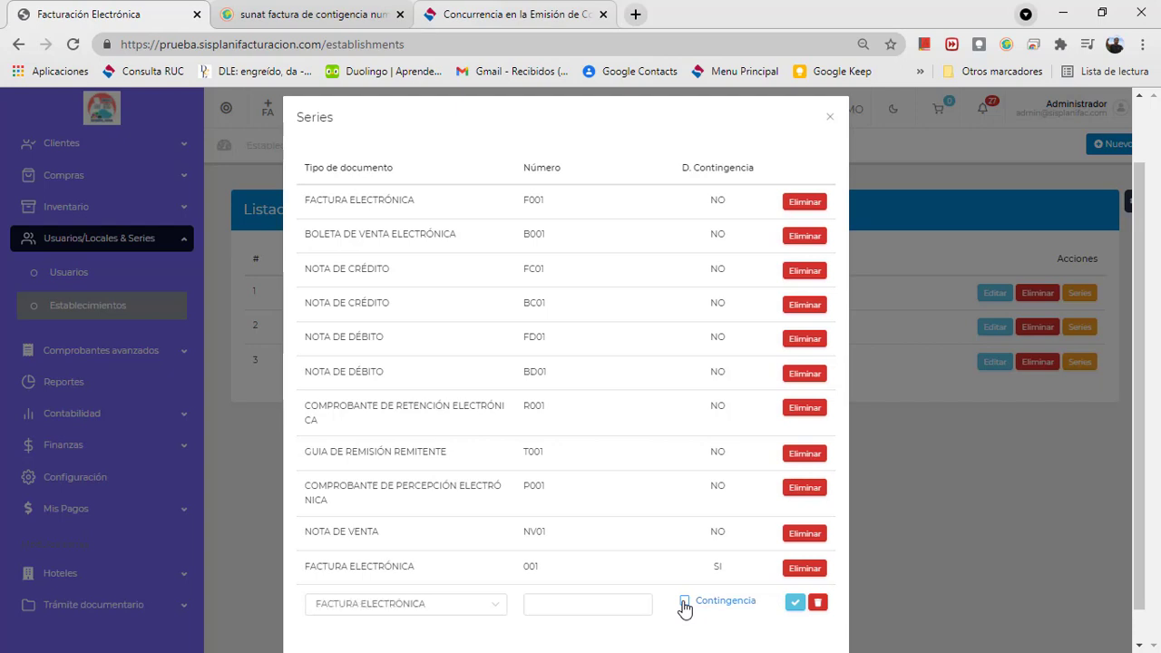
pyautogui.click(336, 615)
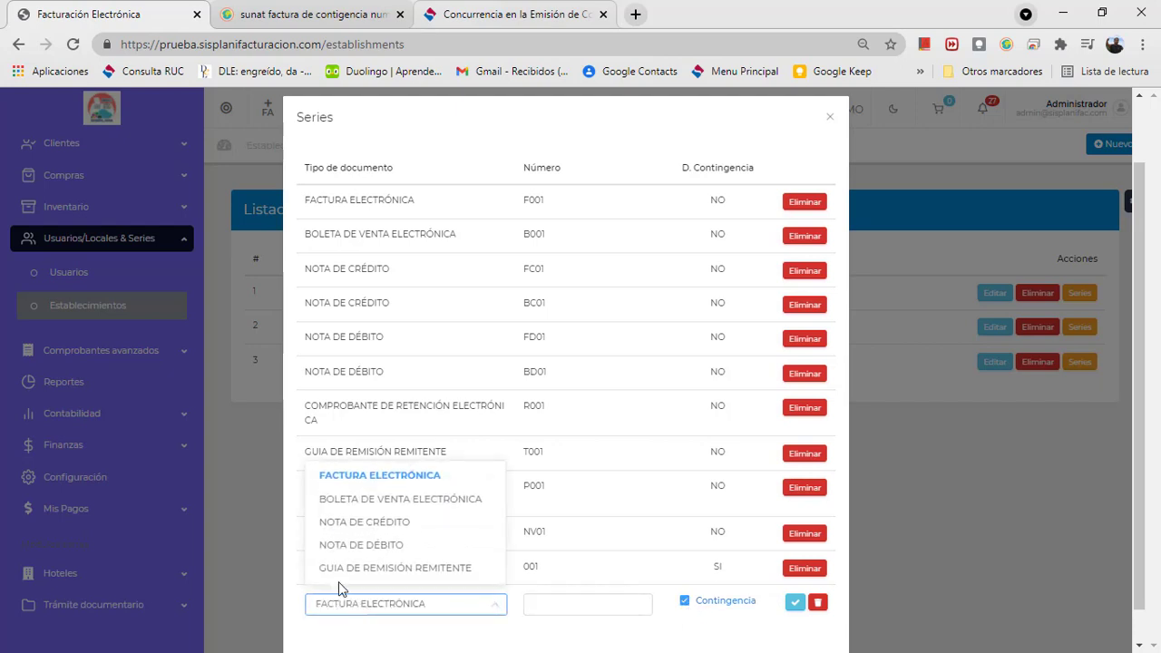
pyautogui.click(341, 501)
pyautogui.click(535, 604)
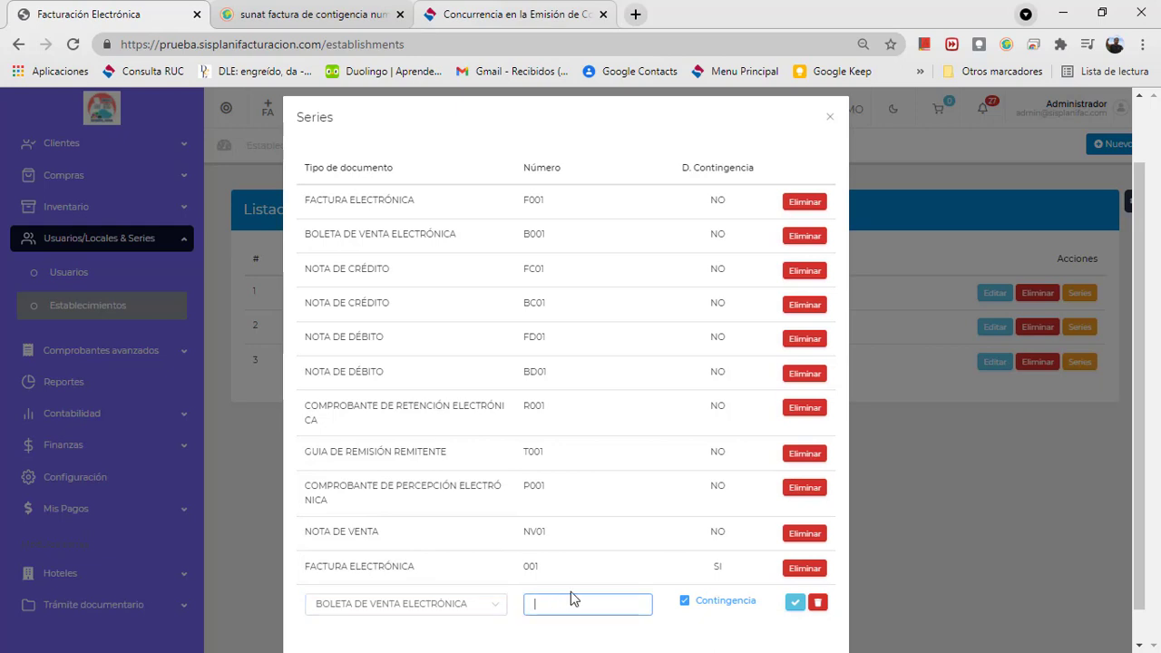
pyautogui.write('001')
pyautogui.click(795, 603)
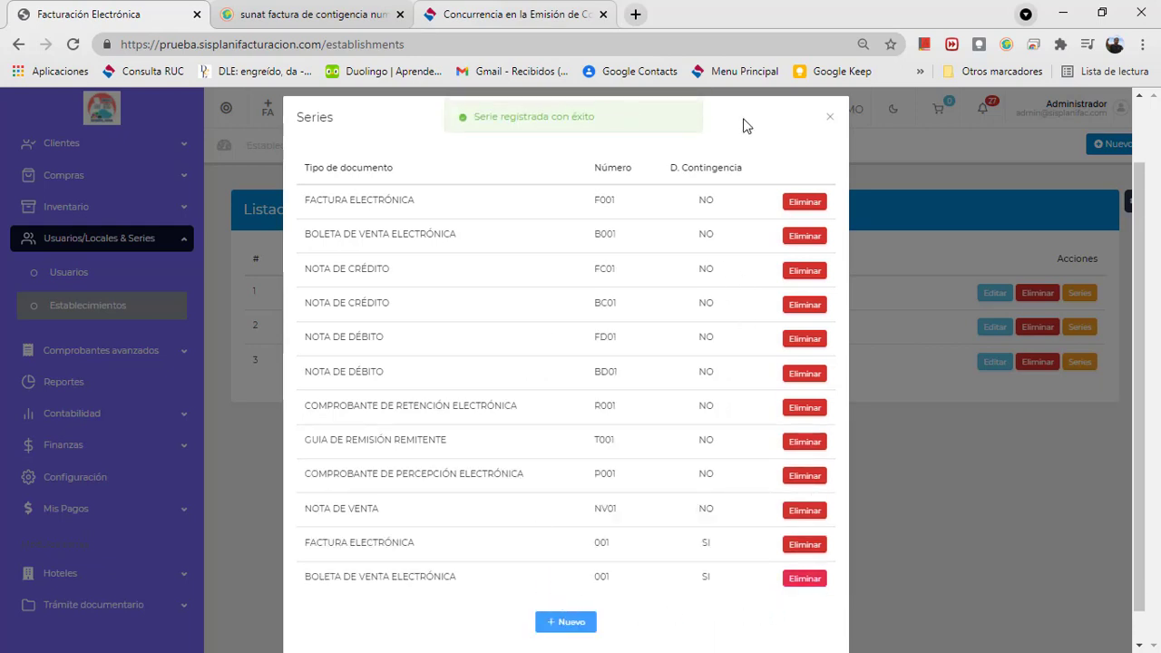
pyautogui.click(829, 119)
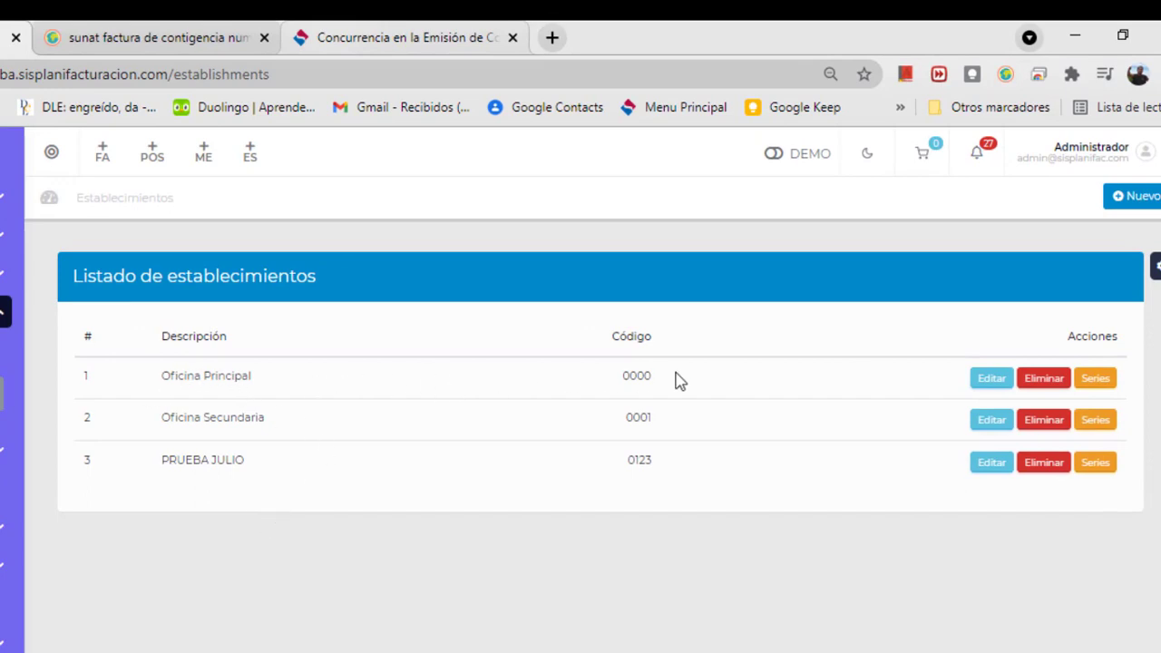
# Review the contingency entries in Oficina Principal's series list, then close it.
pyautogui.click(1093, 378)
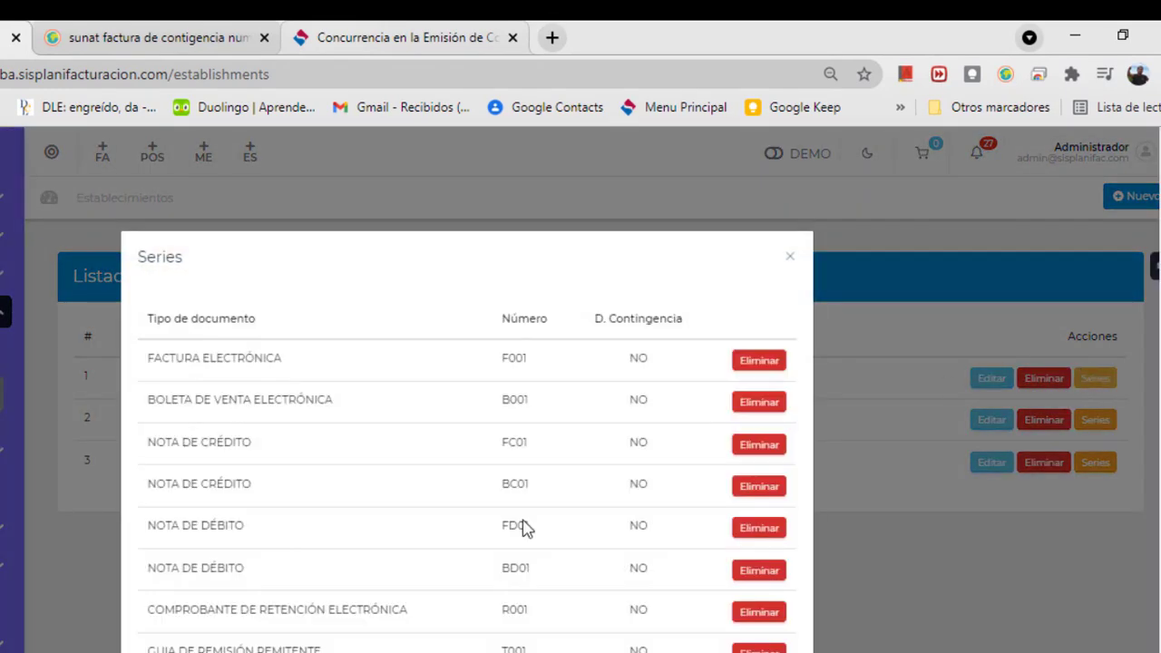
pyautogui.scroll(-3, 390, 602)
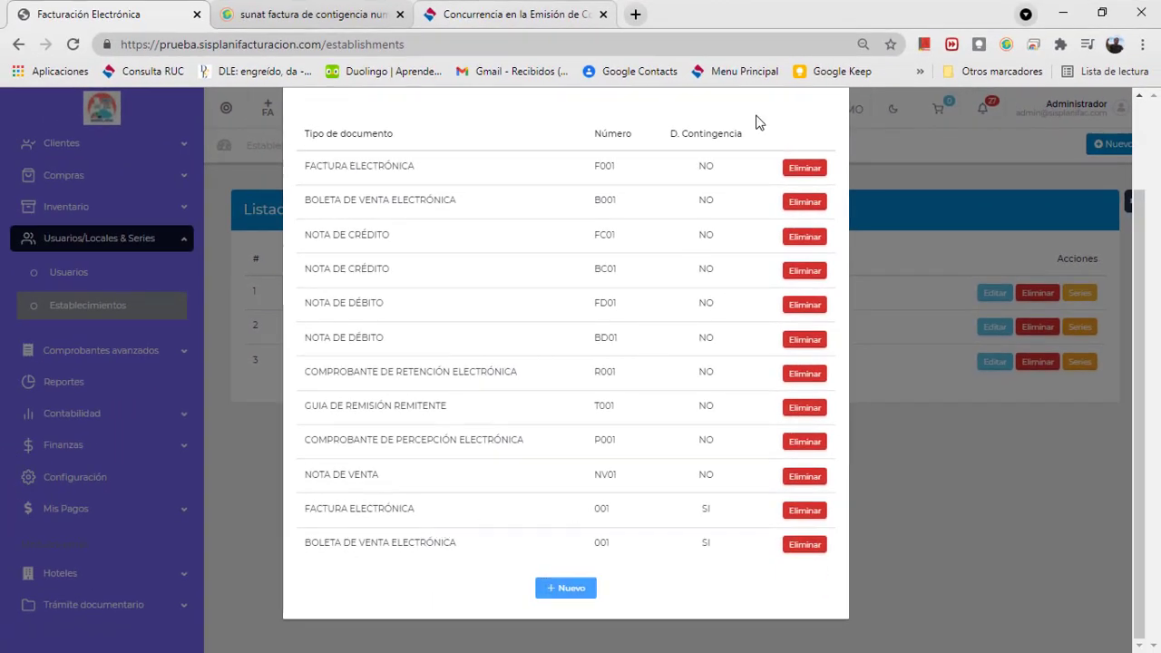
pyautogui.click(889, 420)
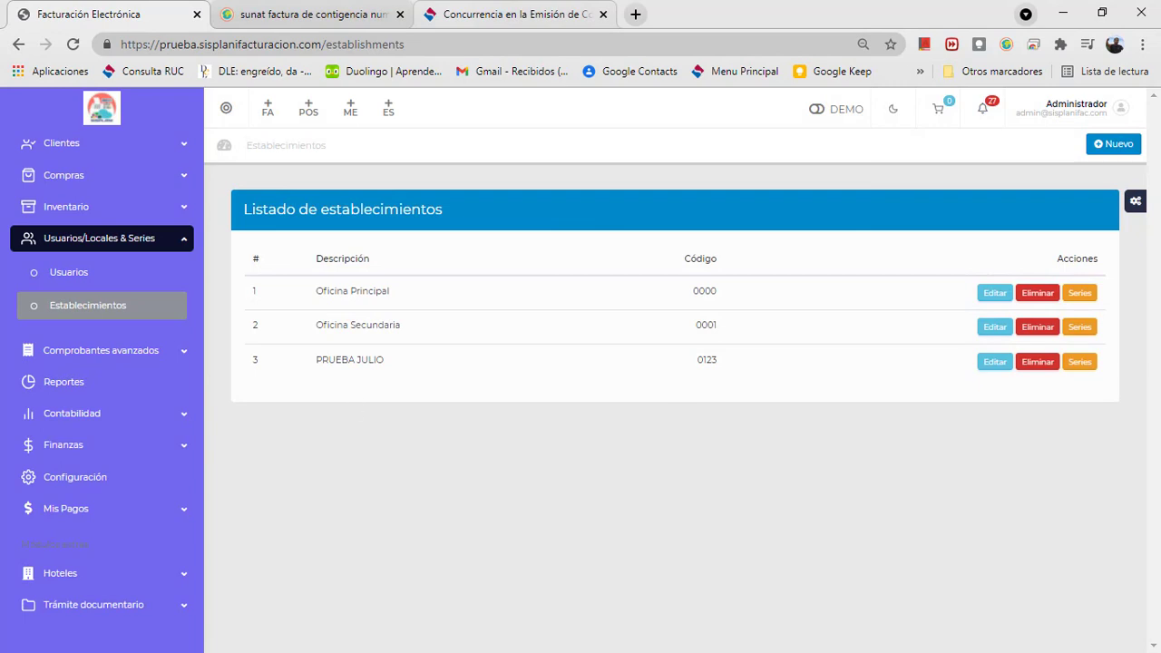
# Switch to the Notepad notes, highlight the first and second procedure steps in turn, and return to the billing platform.
pyautogui.hotkey('alt', 'Tab')
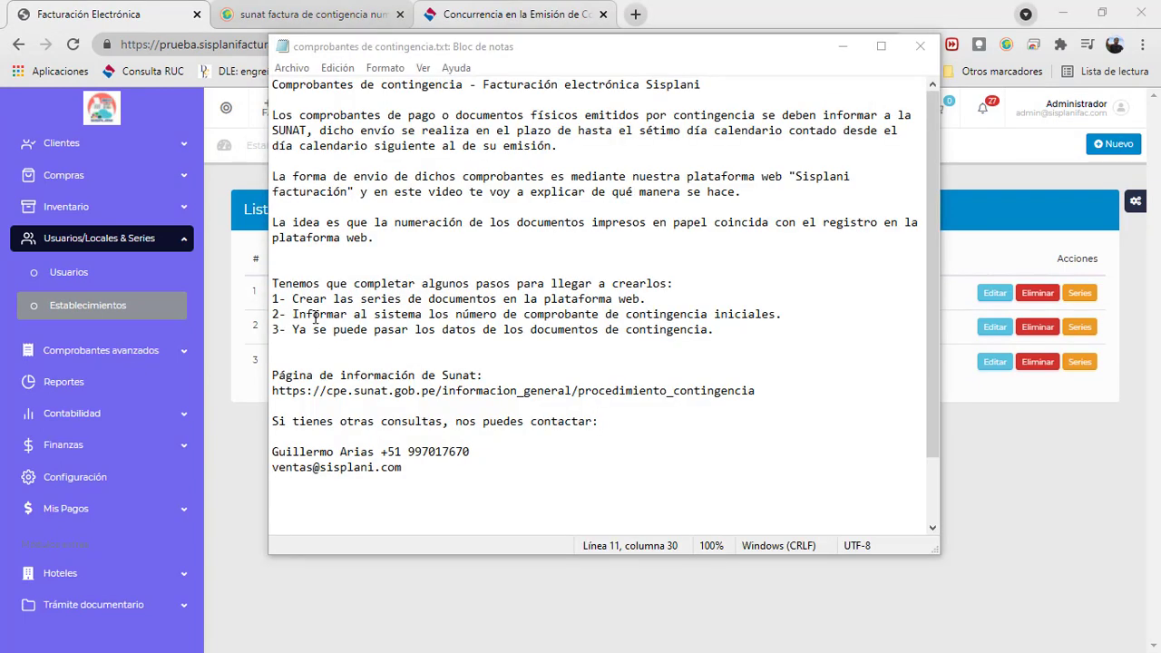
pyautogui.click(292, 300)
pyautogui.moveTo(292, 299); pyautogui.dragTo(652, 300)
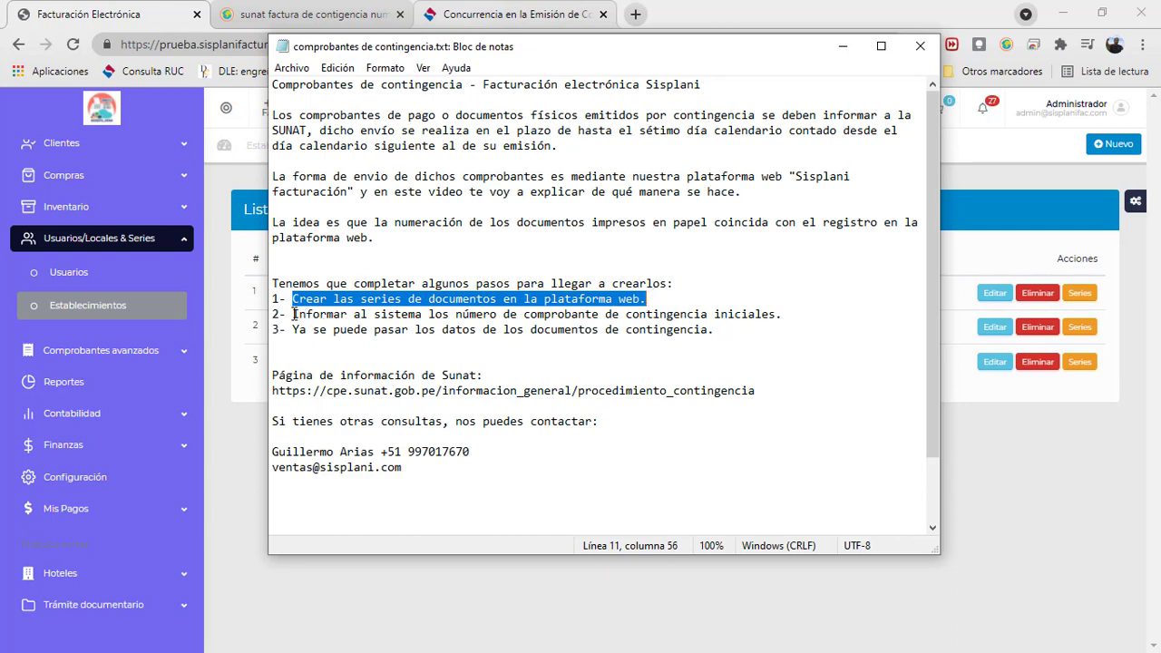
pyautogui.moveTo(294, 313); pyautogui.dragTo(786, 321)
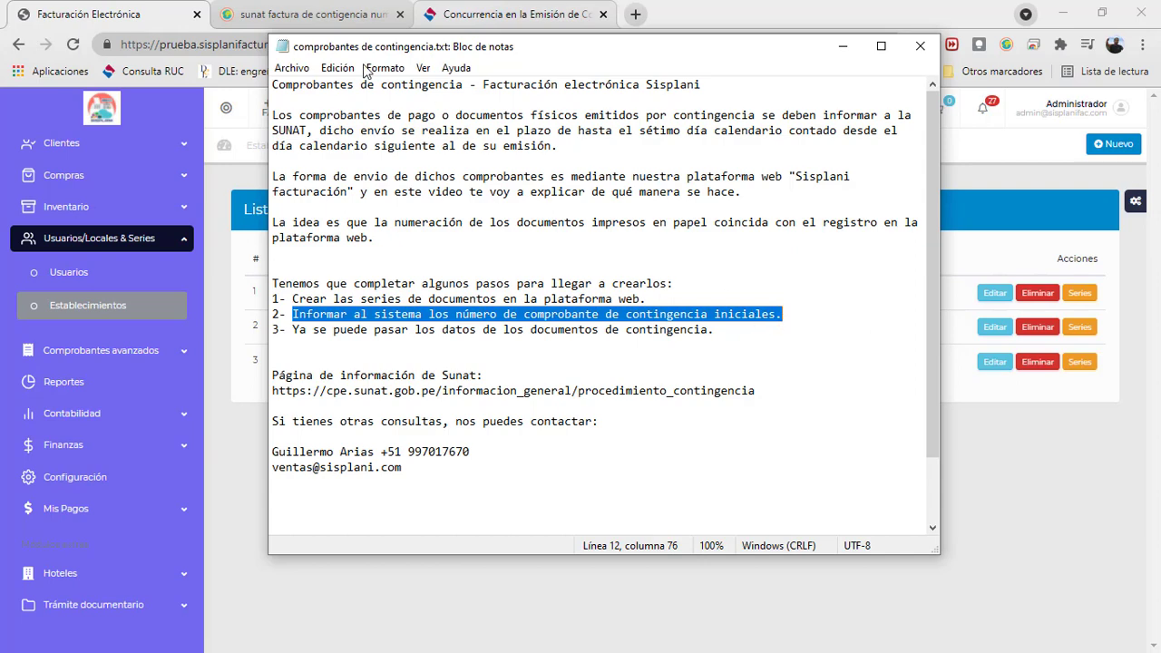
pyautogui.click(842, 47)
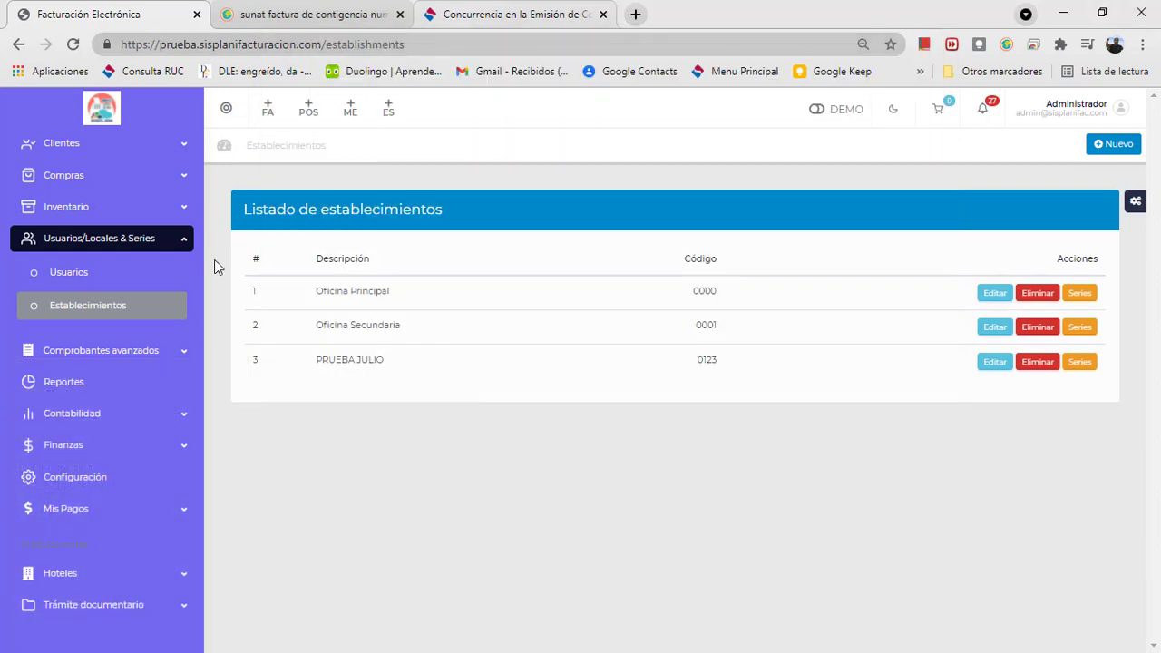
# Open the Numeración de facturación page in the advanced configuration settings.
pyautogui.click(66, 483)
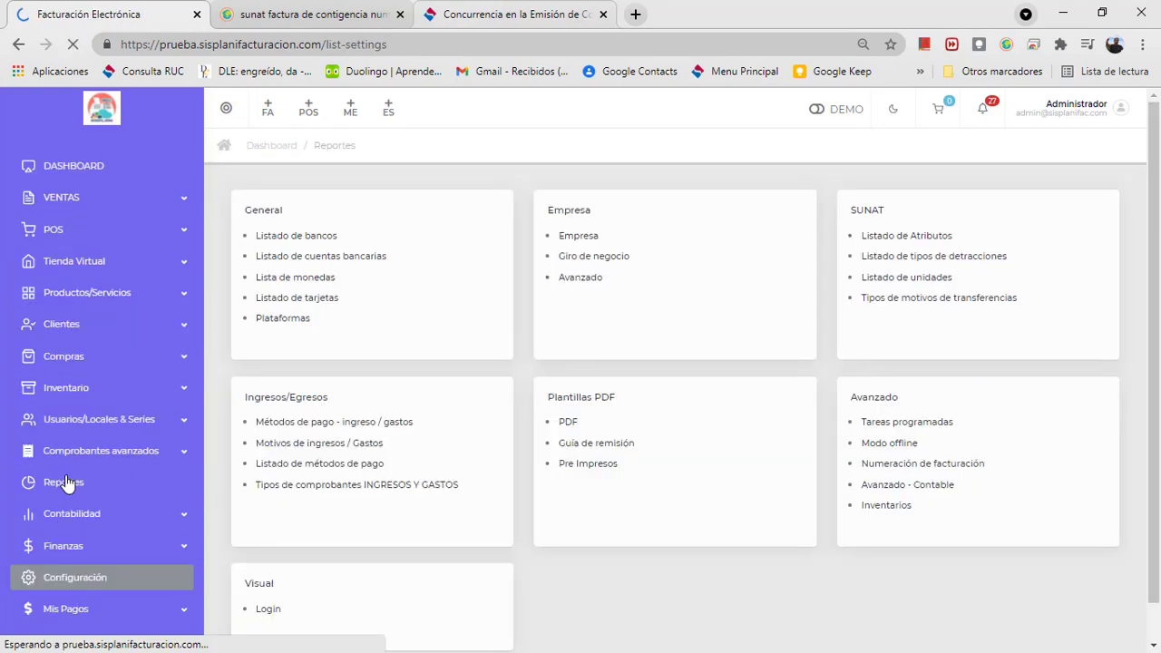
pyautogui.scroll(-1, 68, 484)
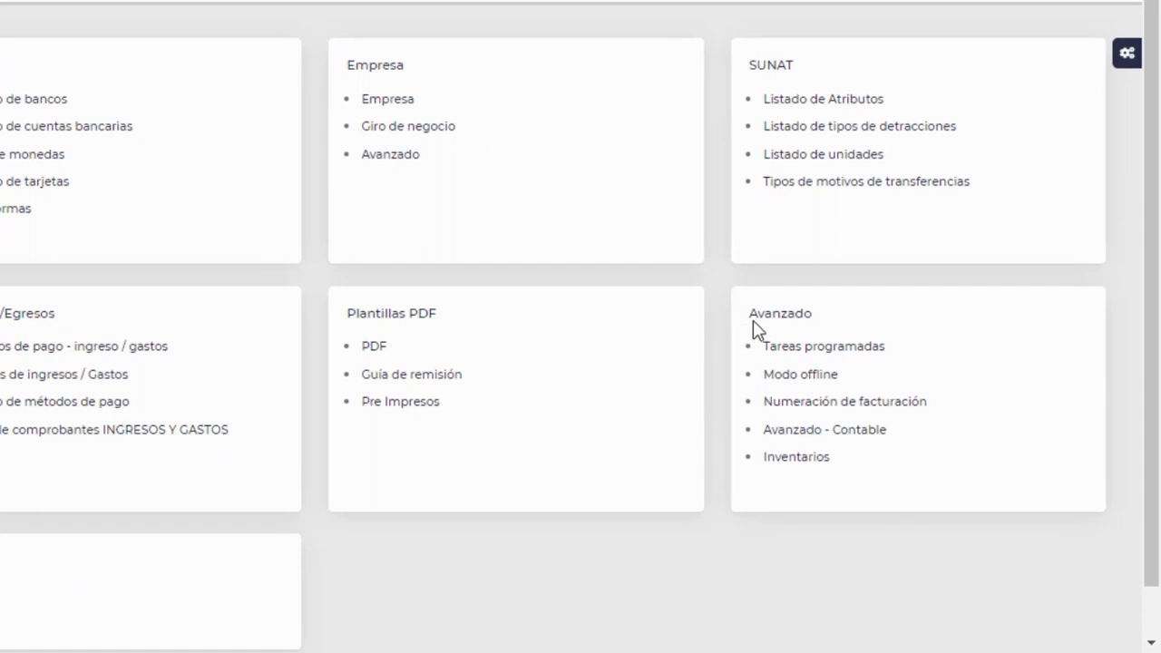
pyautogui.click(792, 404)
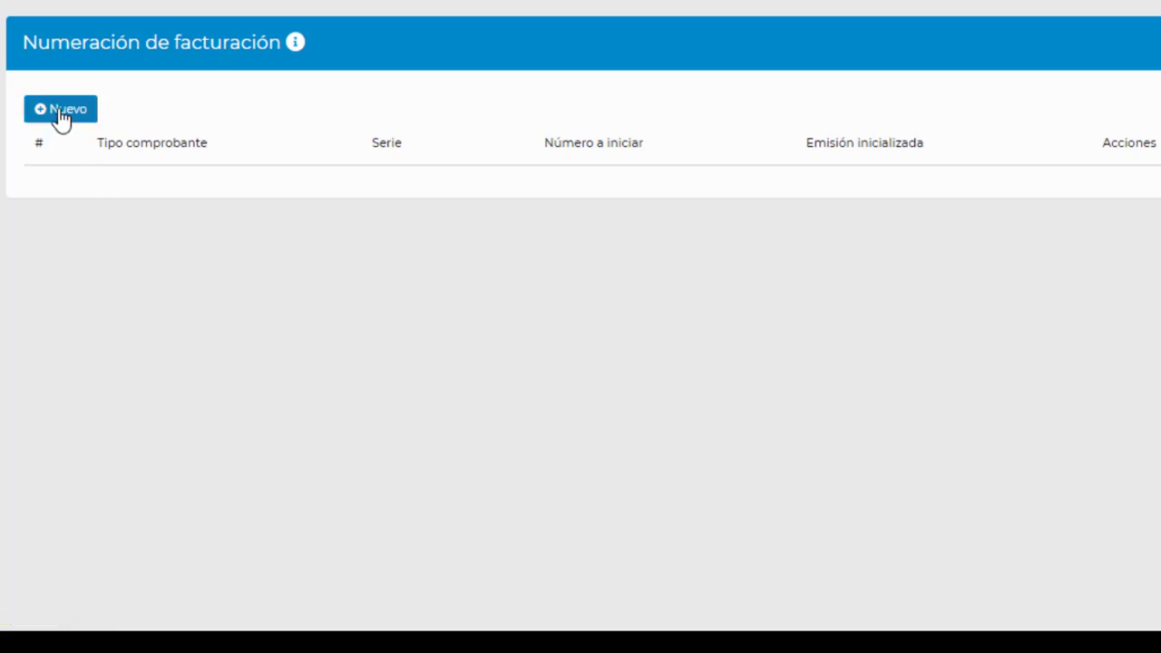
# Register a numbering configuration for FACTURA ELECTRÓNICA, series 001, with starting number 1.
pyautogui.click(60, 111)
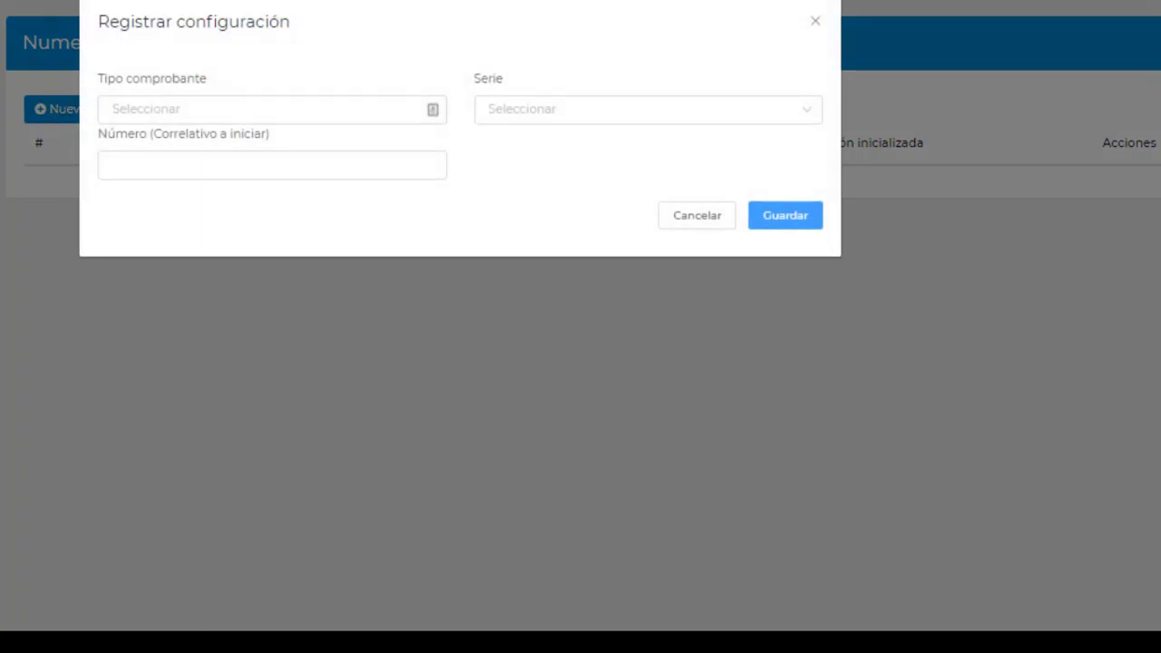
pyautogui.click(363, 116)
pyautogui.click(247, 161)
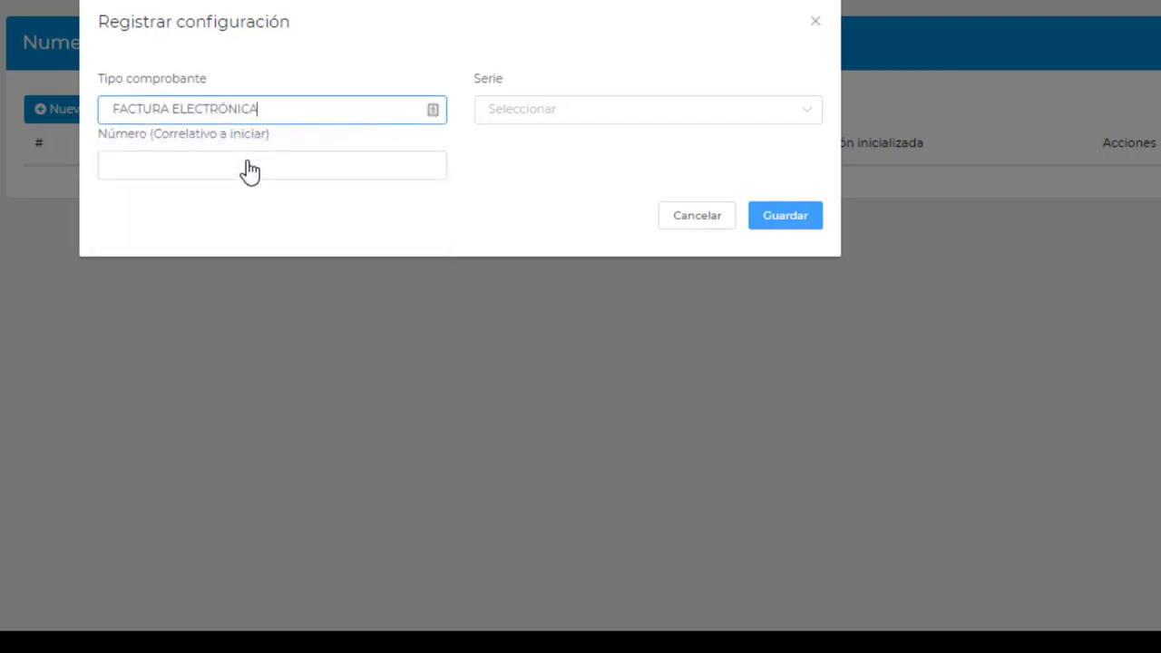
pyautogui.click(586, 119)
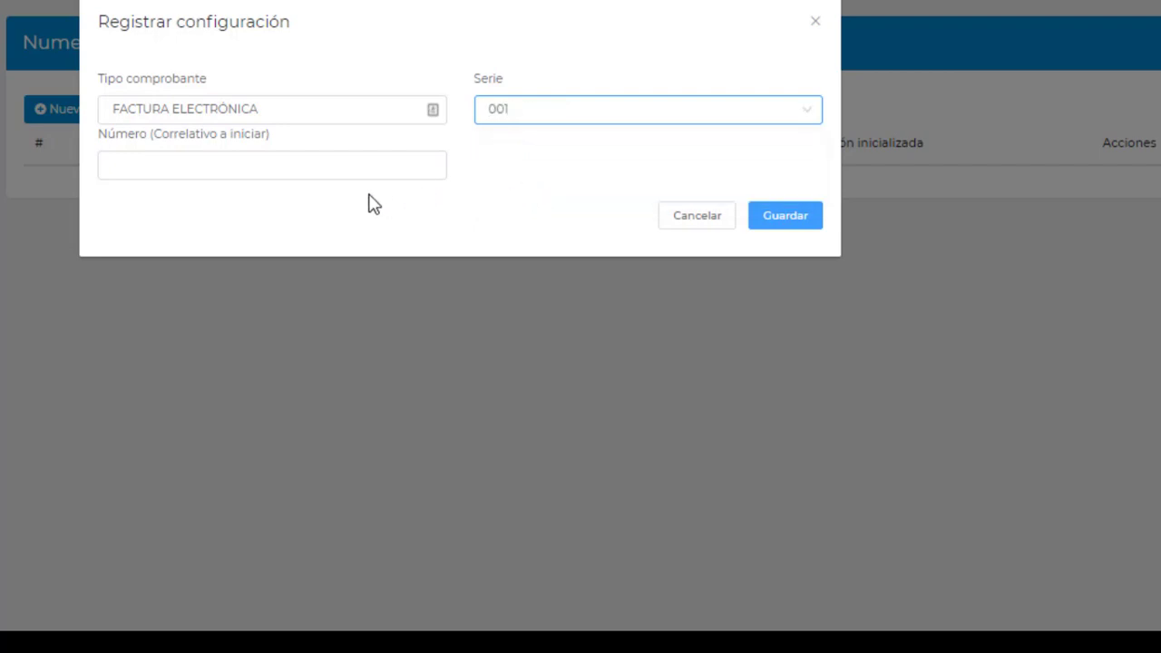
pyautogui.click(198, 172)
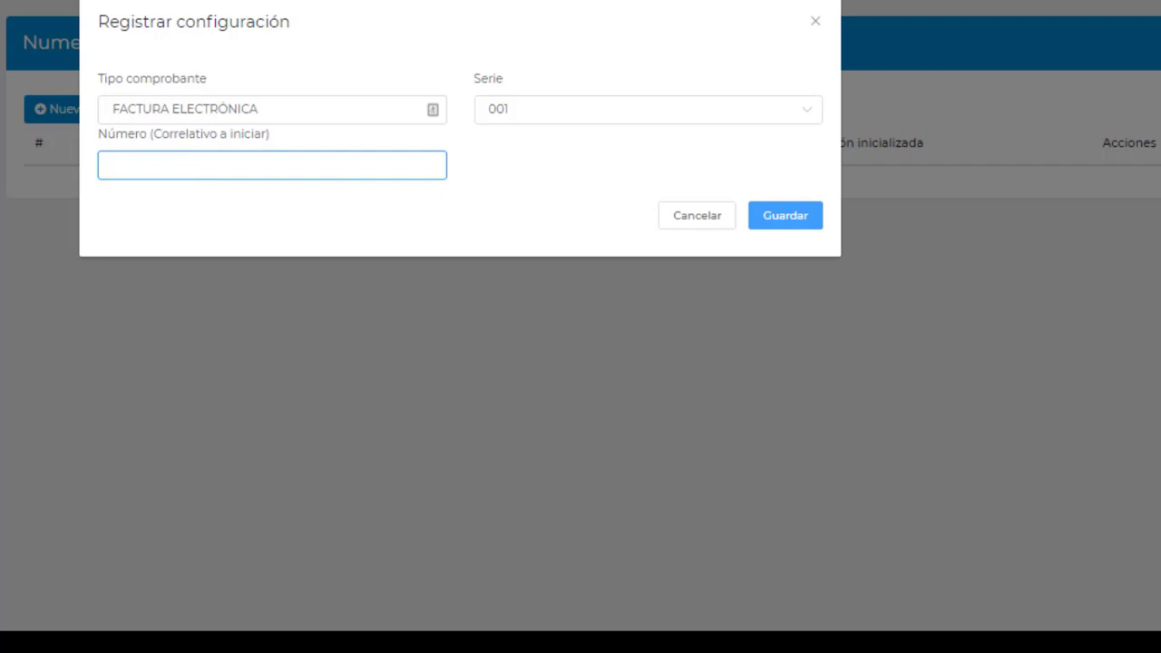
pyautogui.click(140, 168)
pyautogui.click(775, 222)
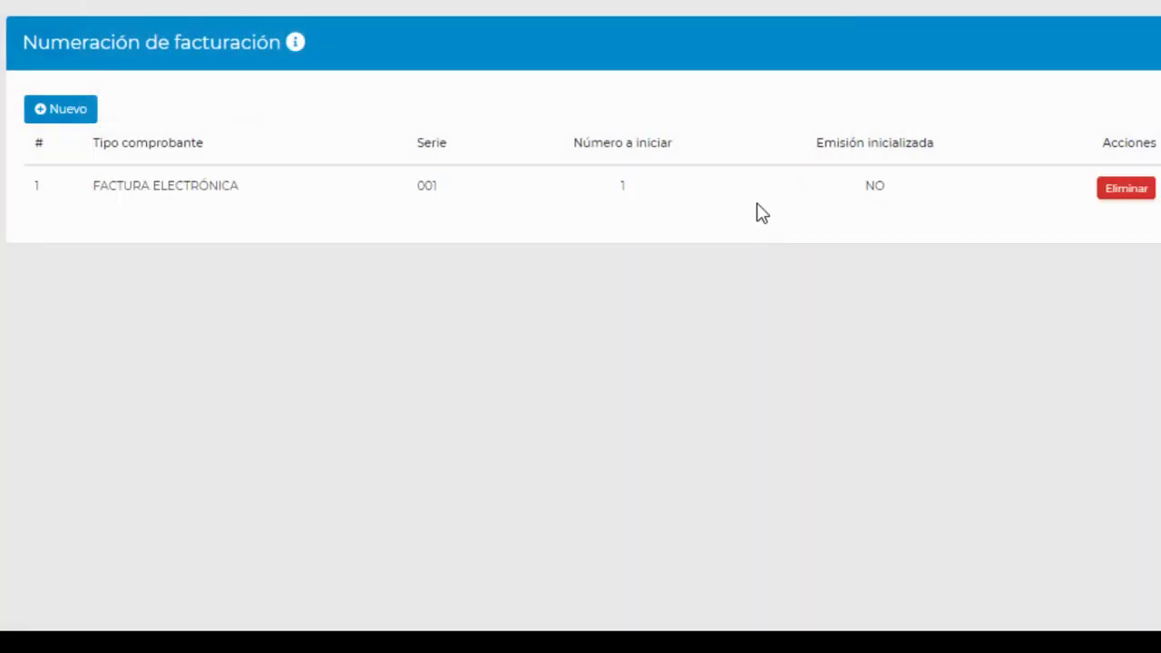
# Register a numbering configuration for BOLETA DE VENTA ELECTRÓNICA with series 001 and its starting number.
pyautogui.click(68, 116)
pyautogui.click(169, 110)
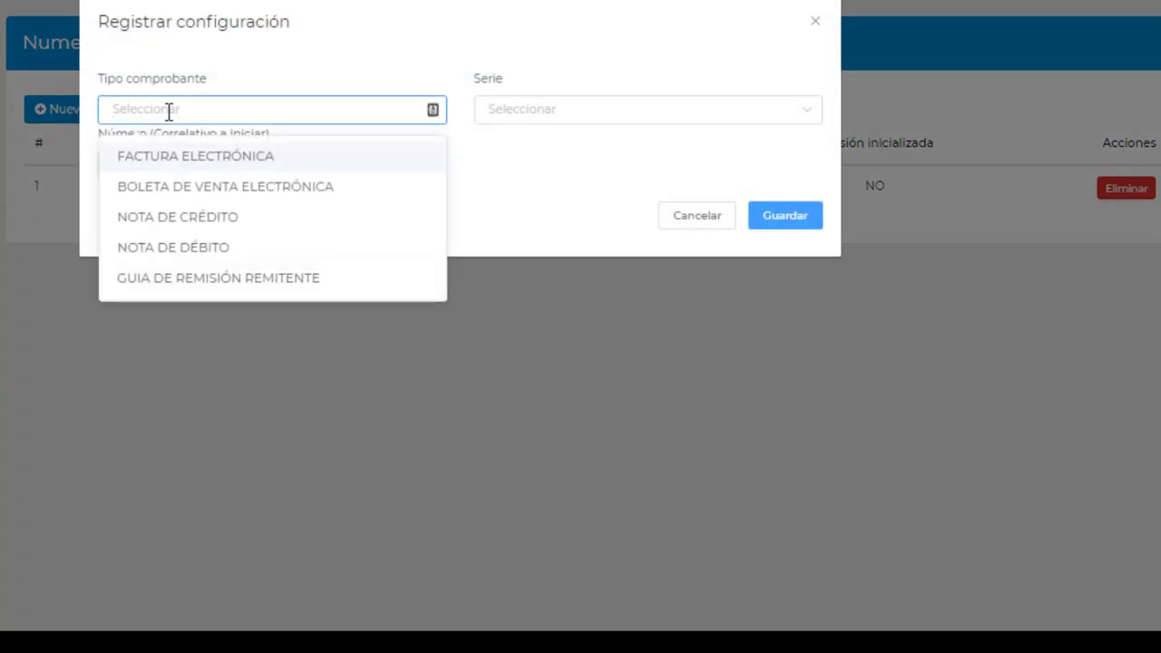
pyautogui.click(189, 189)
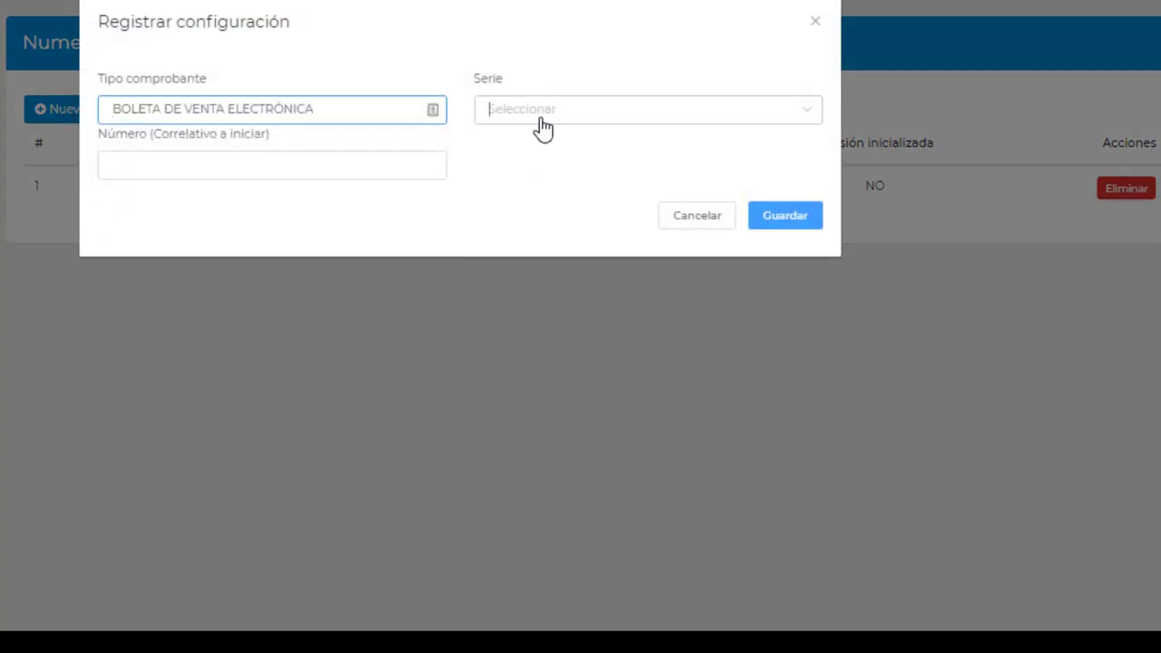
pyautogui.click(543, 129)
pyautogui.click(521, 196)
pyautogui.click(195, 170)
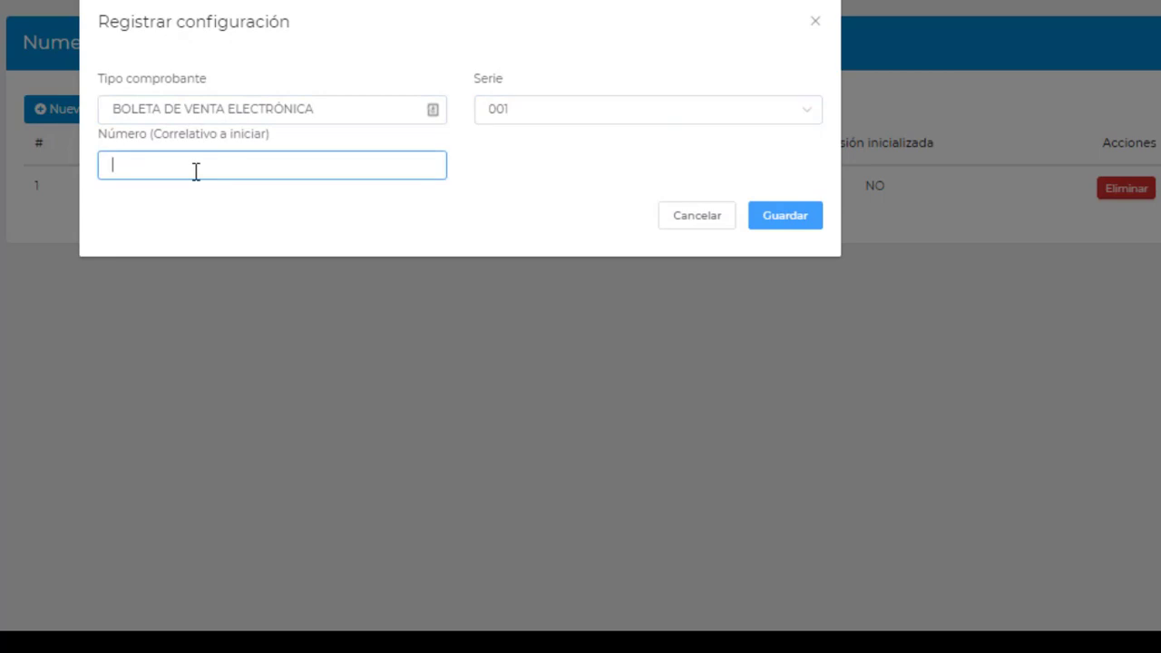
pyautogui.click(782, 219)
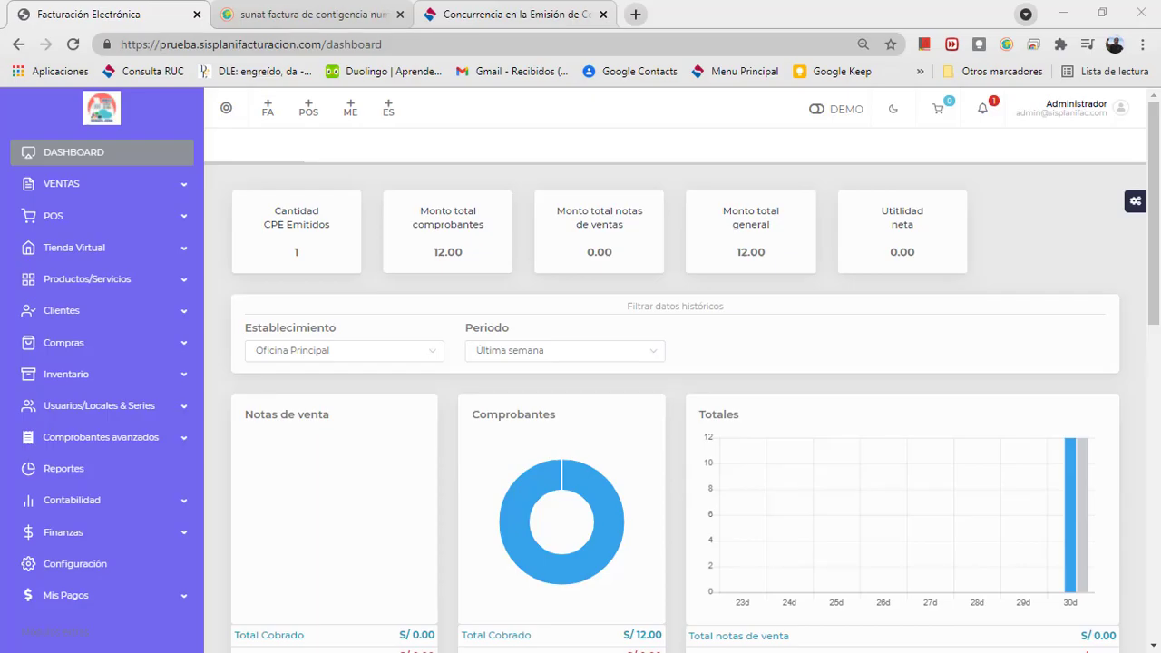
# Start a new electronic sales document, mark it as a contingency voucher, and check the available series for FACTURA ELECTRÓNICA.
pyautogui.click(77, 185)
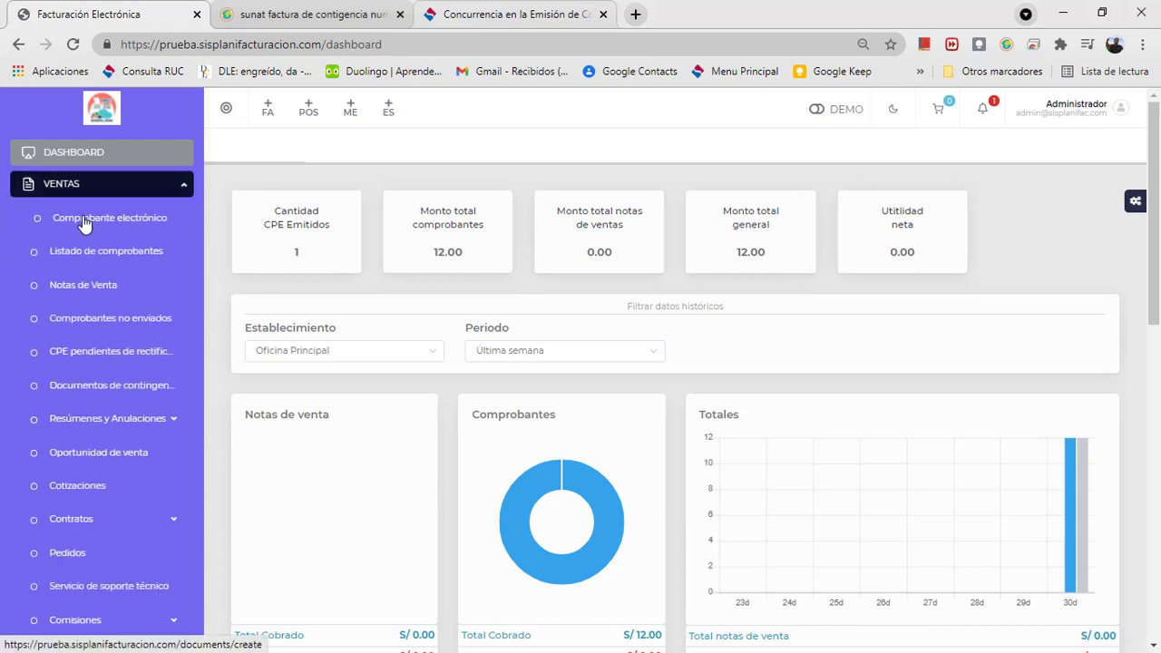
pyautogui.click(83, 224)
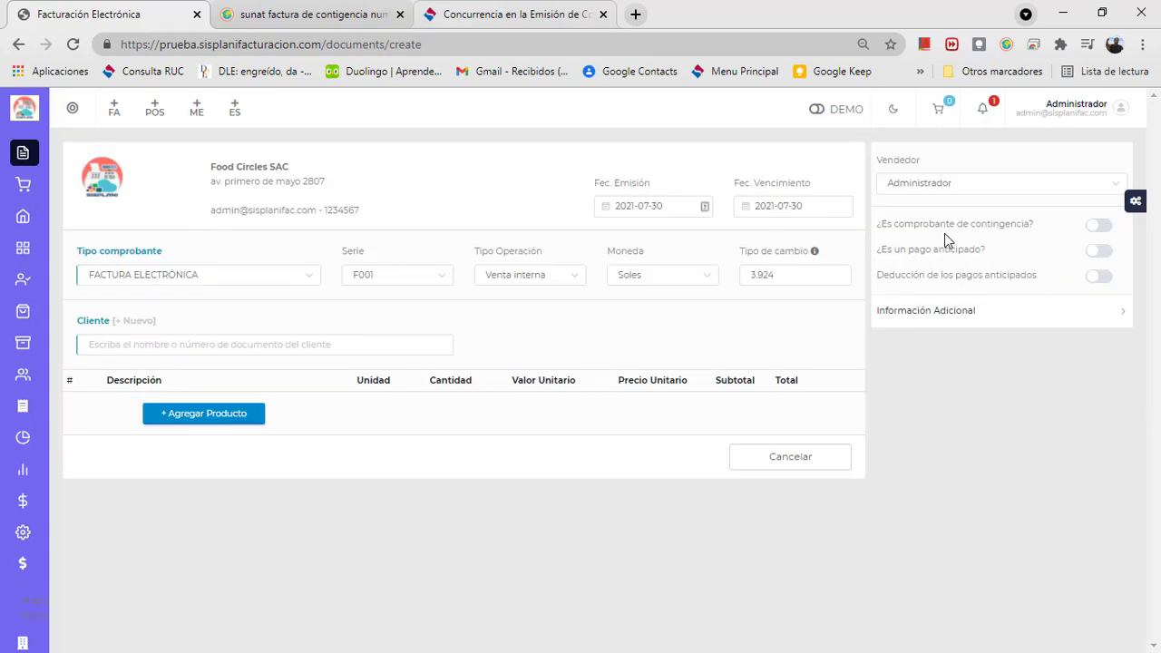
pyautogui.click(1101, 229)
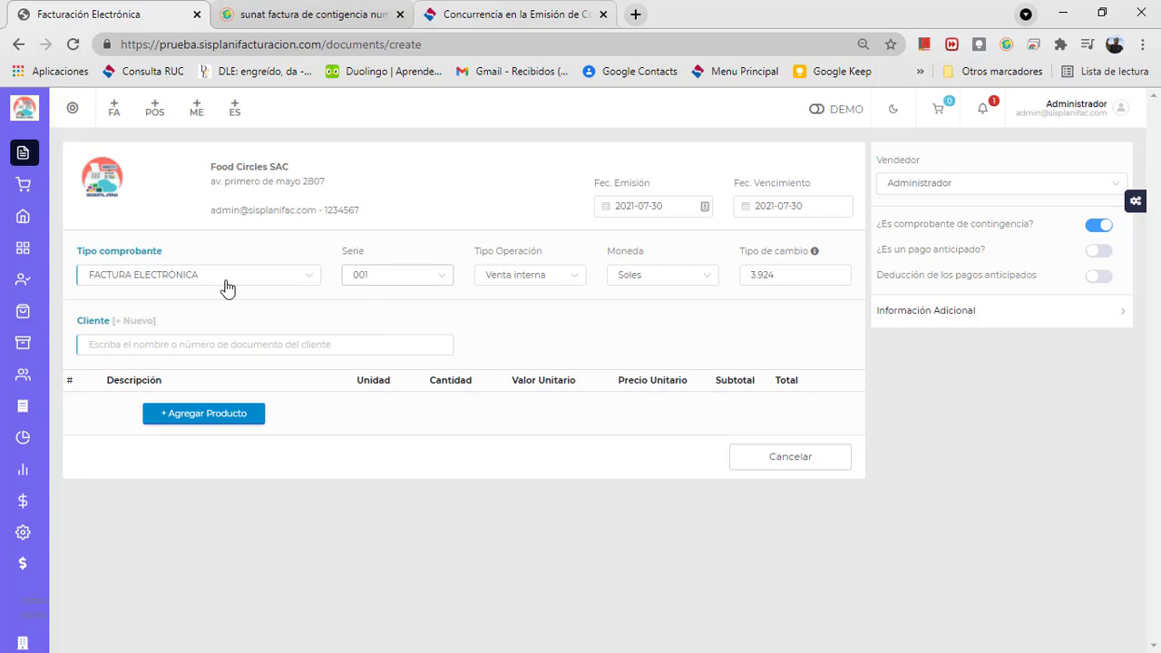
pyautogui.click(400, 284)
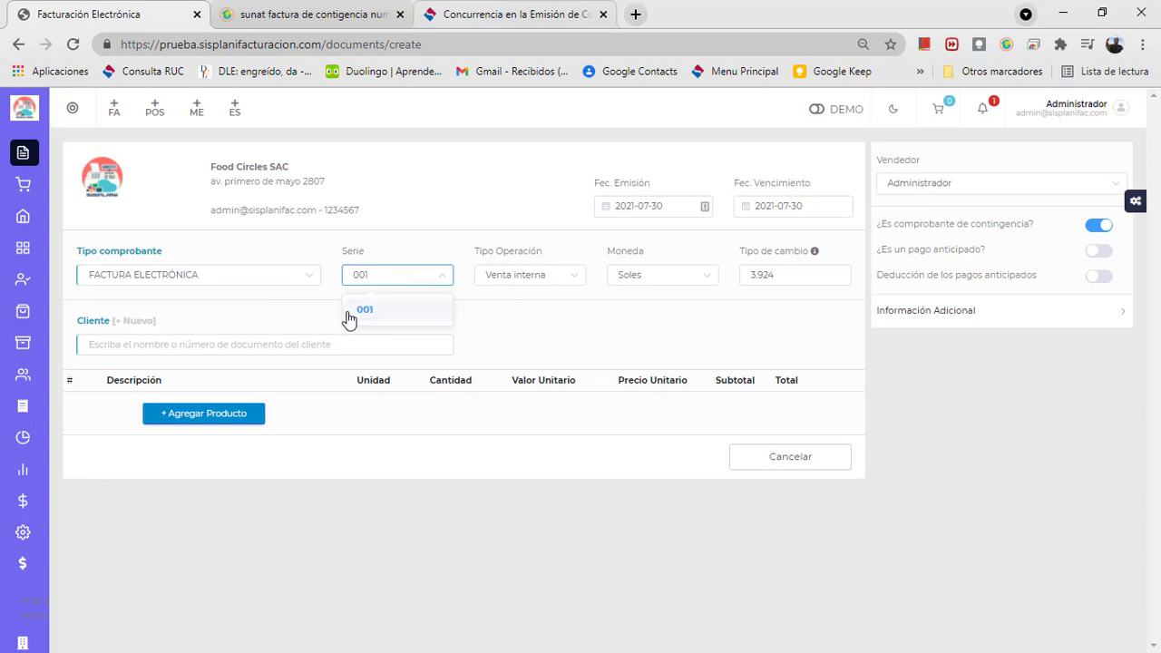
pyautogui.click(509, 320)
# Assign ARIS INDUSTRIAL S.A. as the invoice's client and add one unit of product 245 - 1 PORCI?N DE PAPA.
pyautogui.click(204, 349)
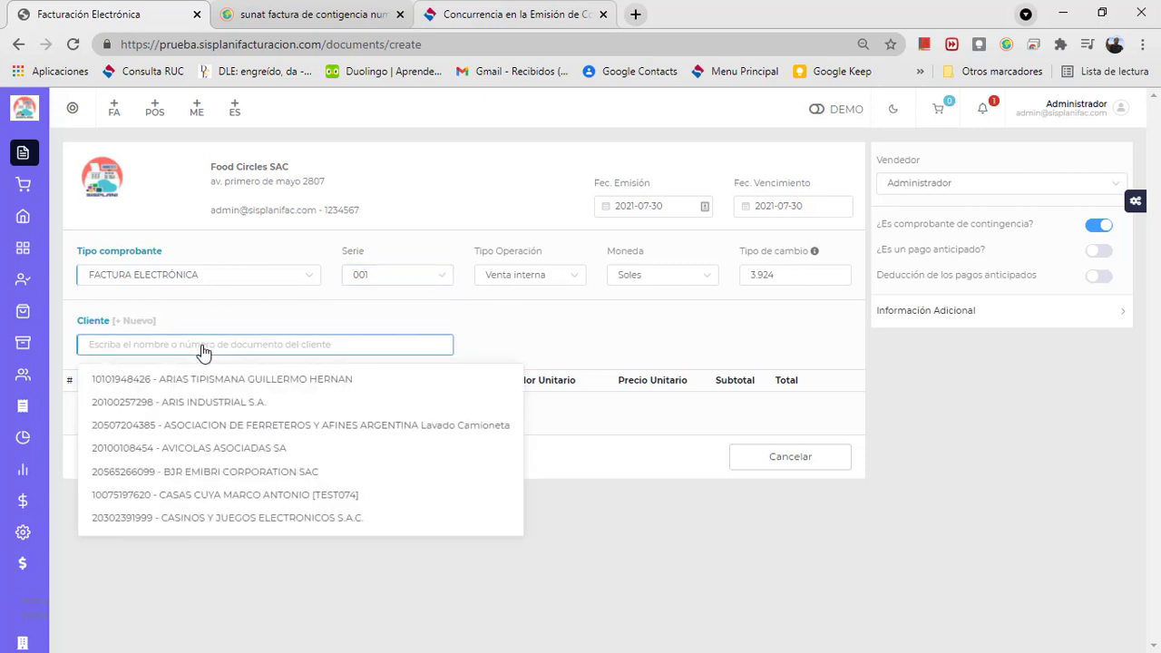
pyautogui.click(213, 406)
pyautogui.click(191, 415)
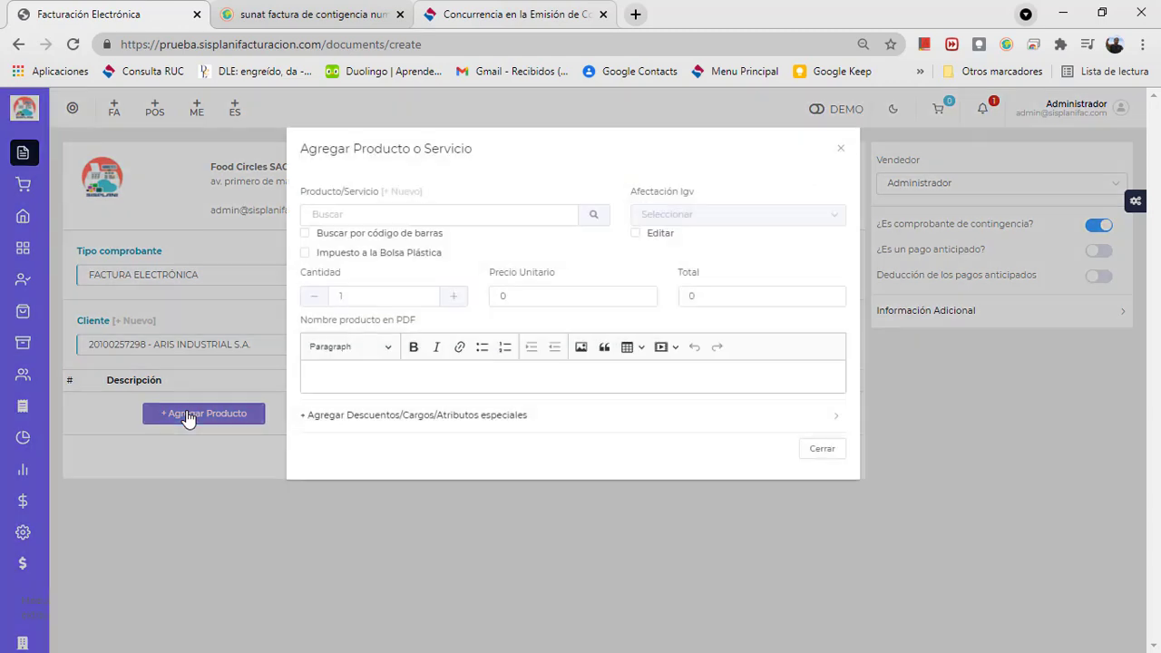
pyautogui.click(522, 216)
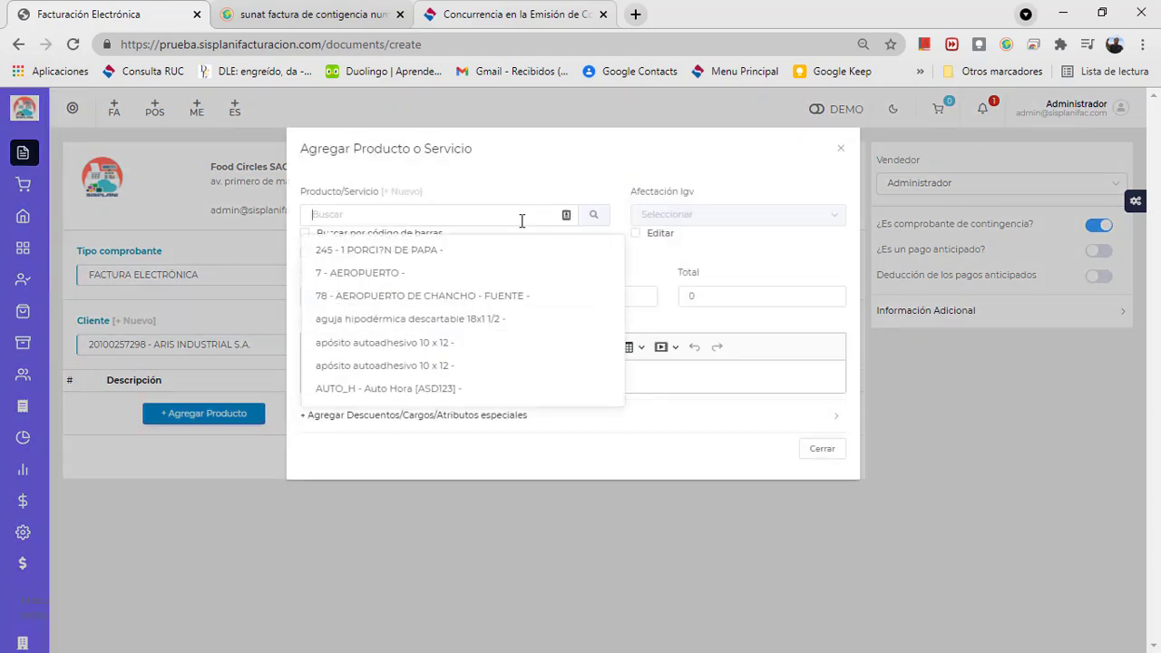
pyautogui.click(403, 255)
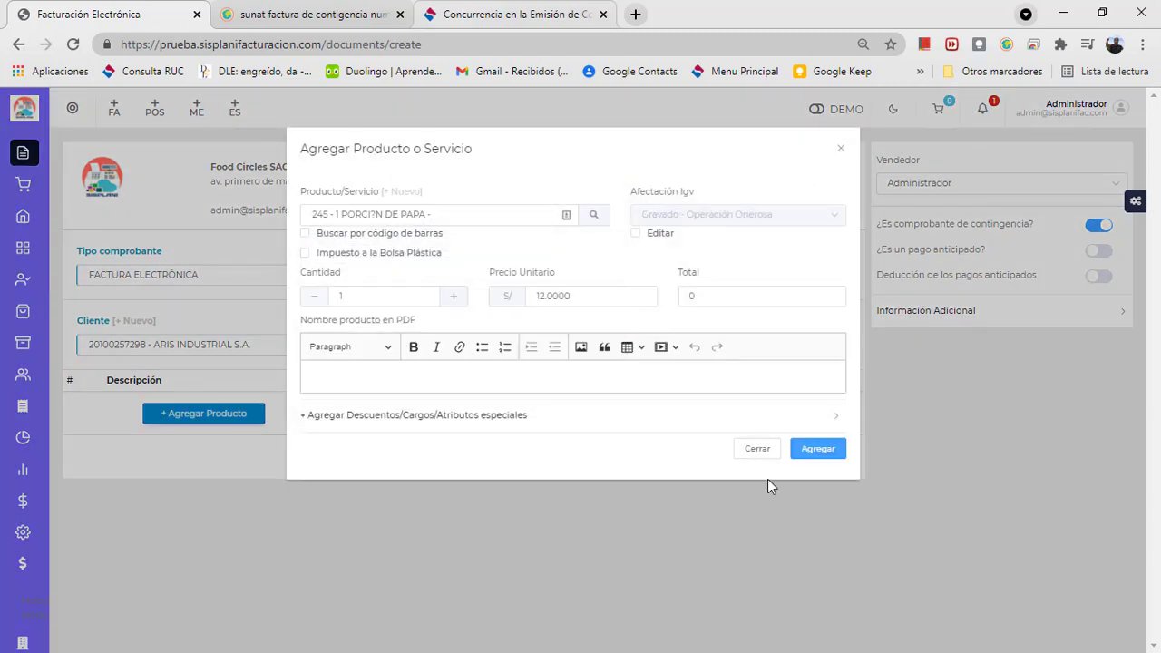
pyautogui.click(816, 454)
pyautogui.click(820, 453)
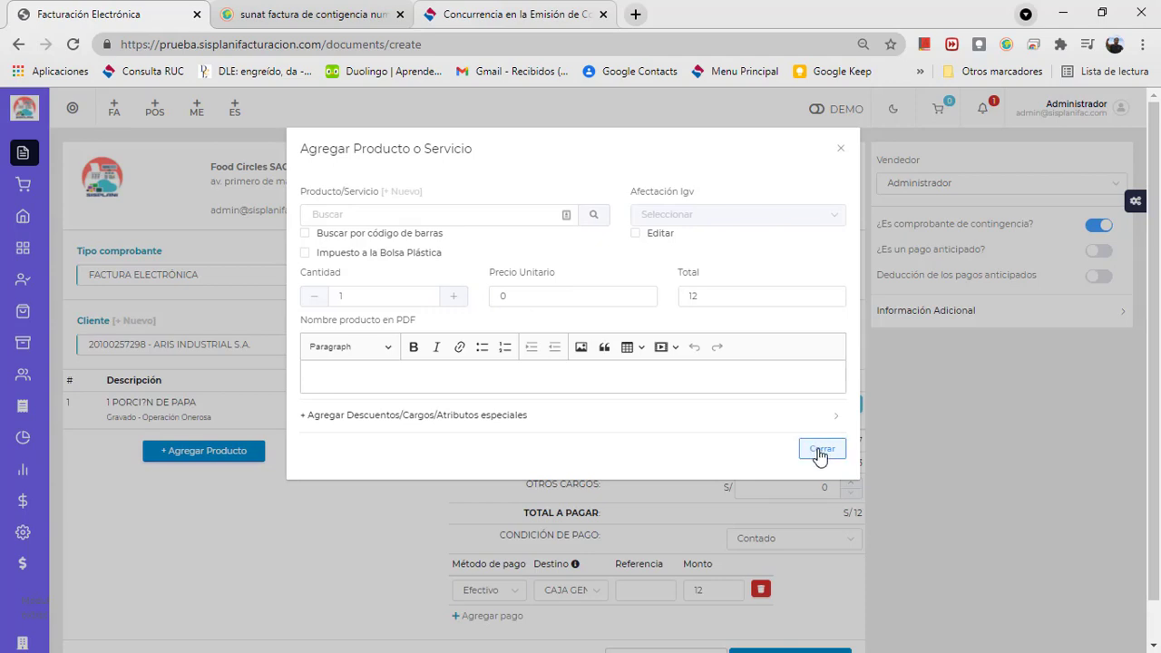
pyautogui.click(820, 453)
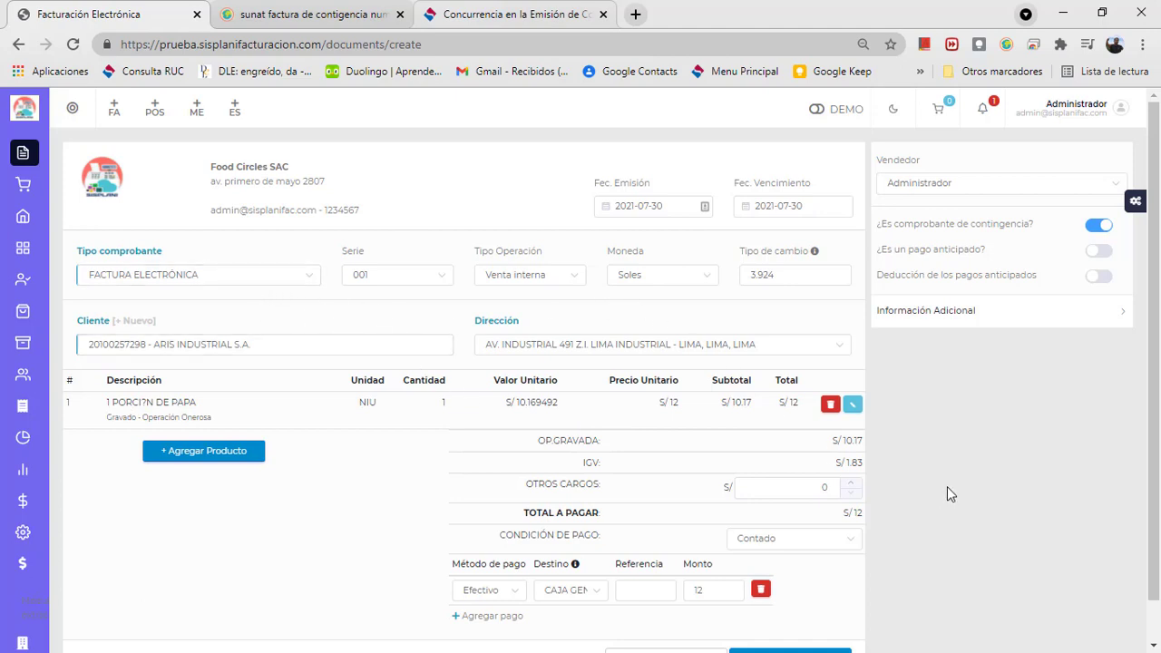
# Generate the contingency invoice and point out the e-mail and WhatsApp delivery fields in its confirmation dialog.
pyautogui.scroll(-1, 918, 475)
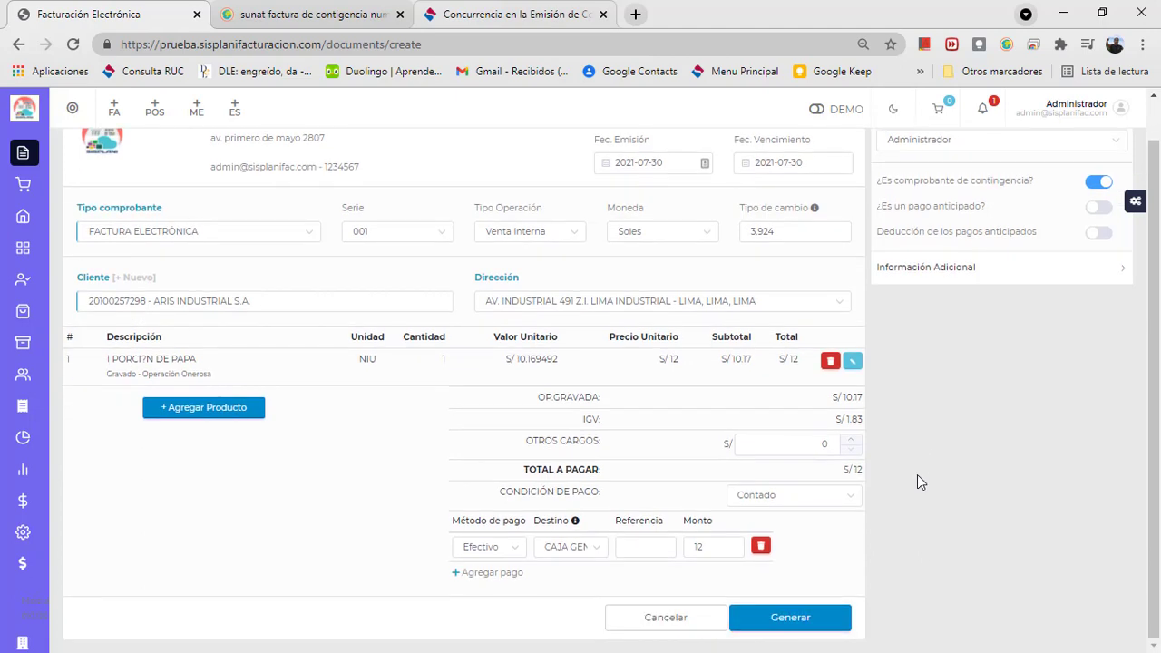
pyautogui.click(791, 618)
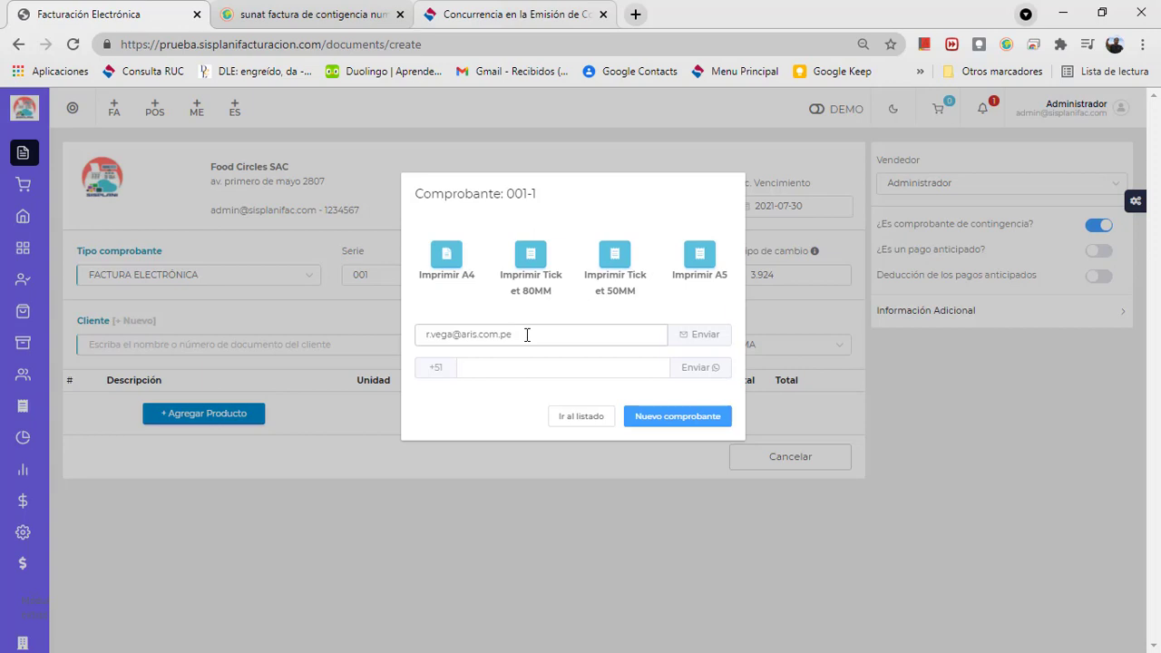
pyautogui.moveTo(527, 334); pyautogui.dragTo(415, 331)
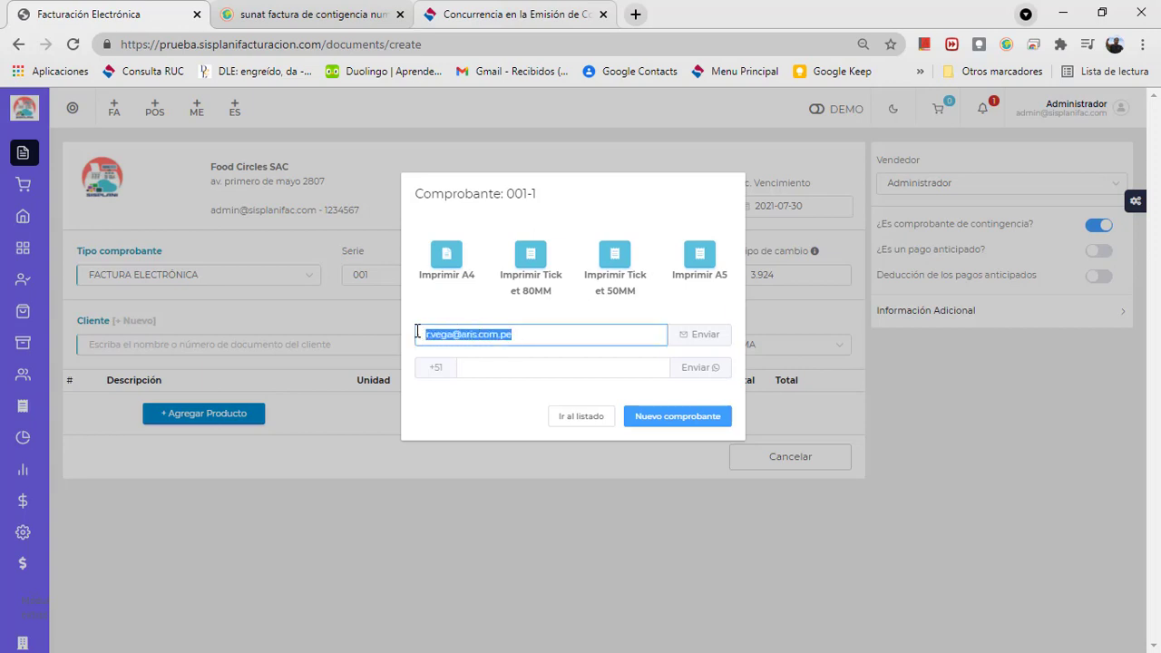
pyautogui.click(530, 368)
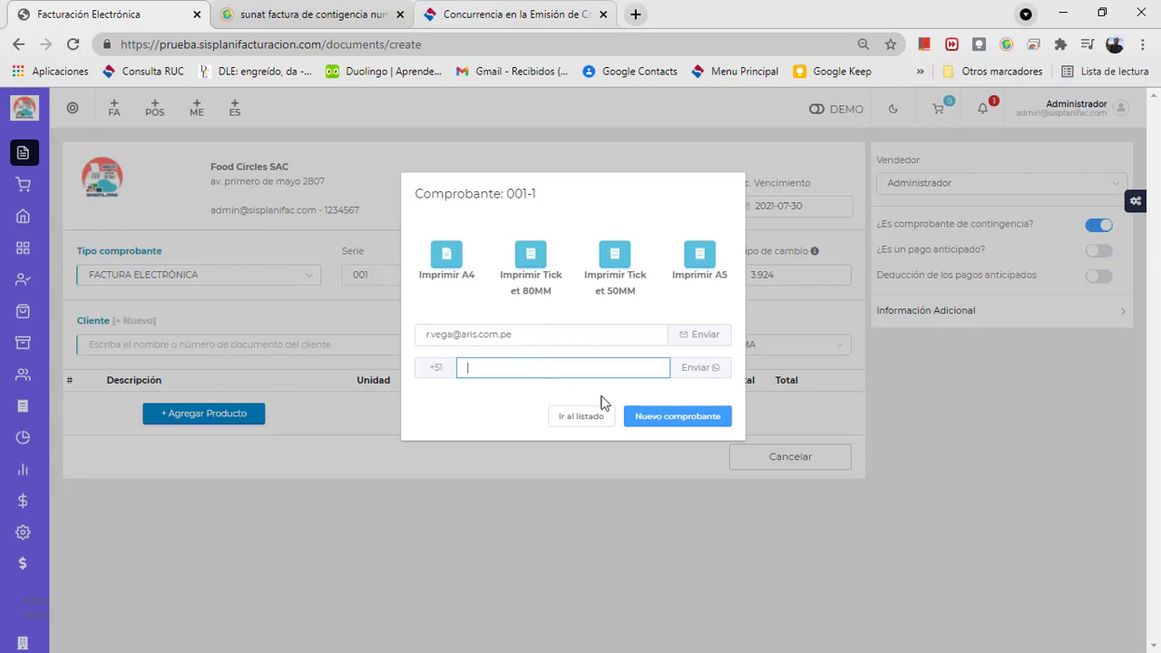
# Start another contingency voucher as BOLETA DE VENTA ELECTRÓNICA with AVICOLAS ASOCIADAS SA as the client.
pyautogui.click(650, 422)
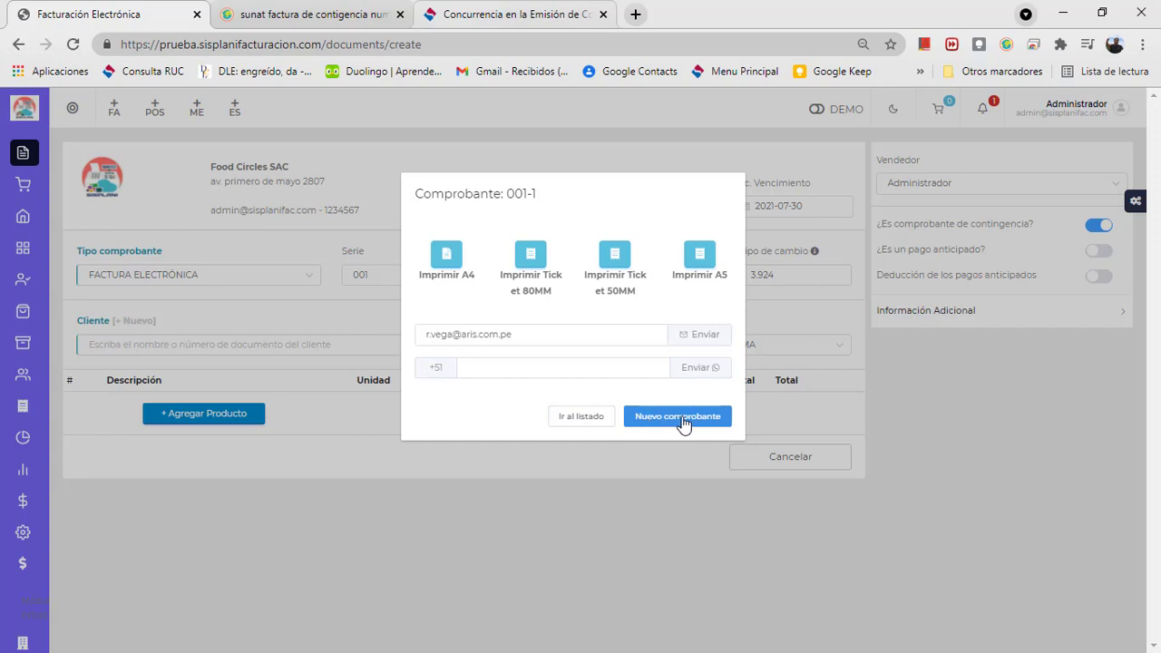
pyautogui.click(683, 422)
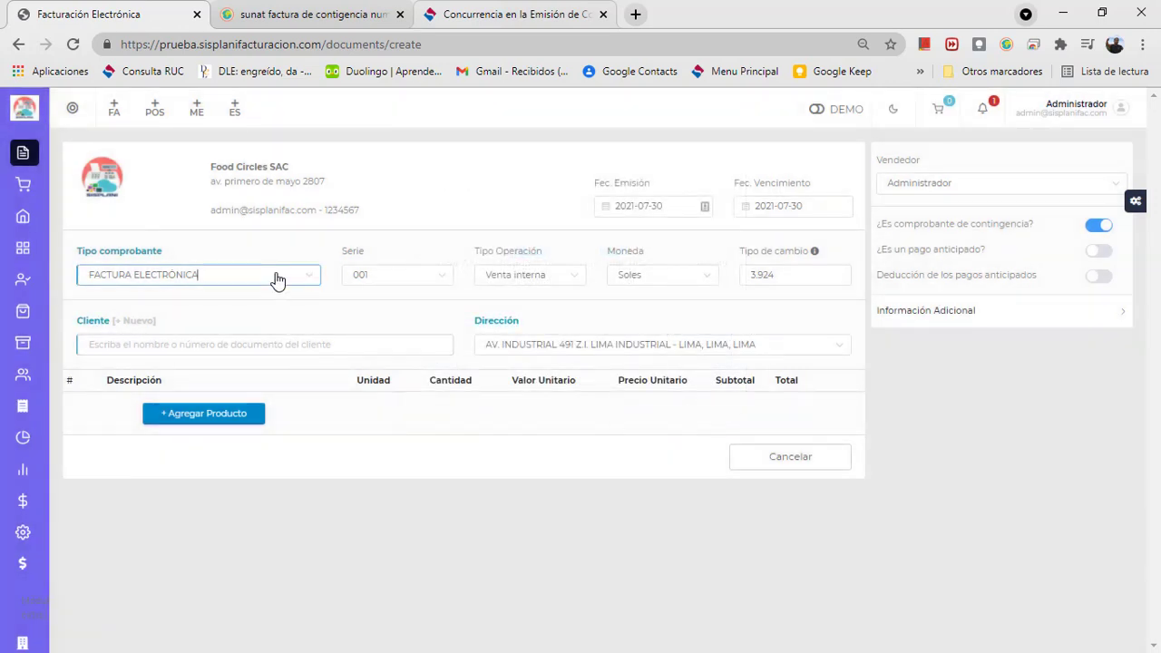
pyautogui.click(240, 278)
pyautogui.click(169, 332)
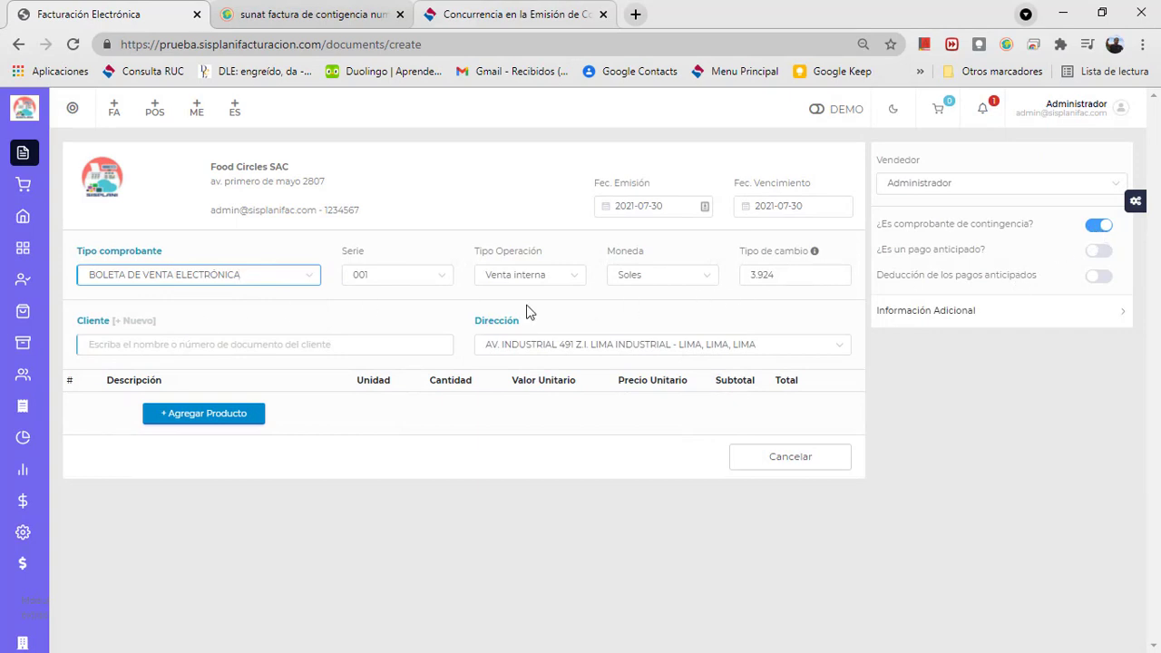
pyautogui.click(231, 346)
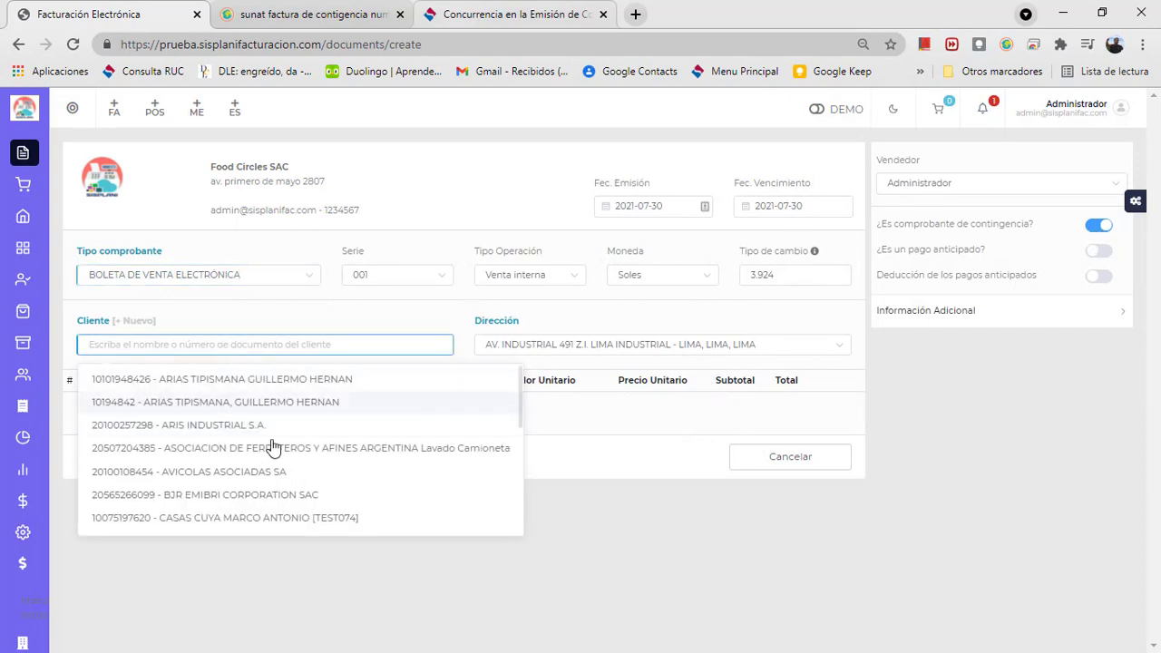
pyautogui.click(238, 473)
# Add one unit of product 245 - 1 PORCI?N DE PAPA to the receipt and close the product dialog.
pyautogui.click(259, 418)
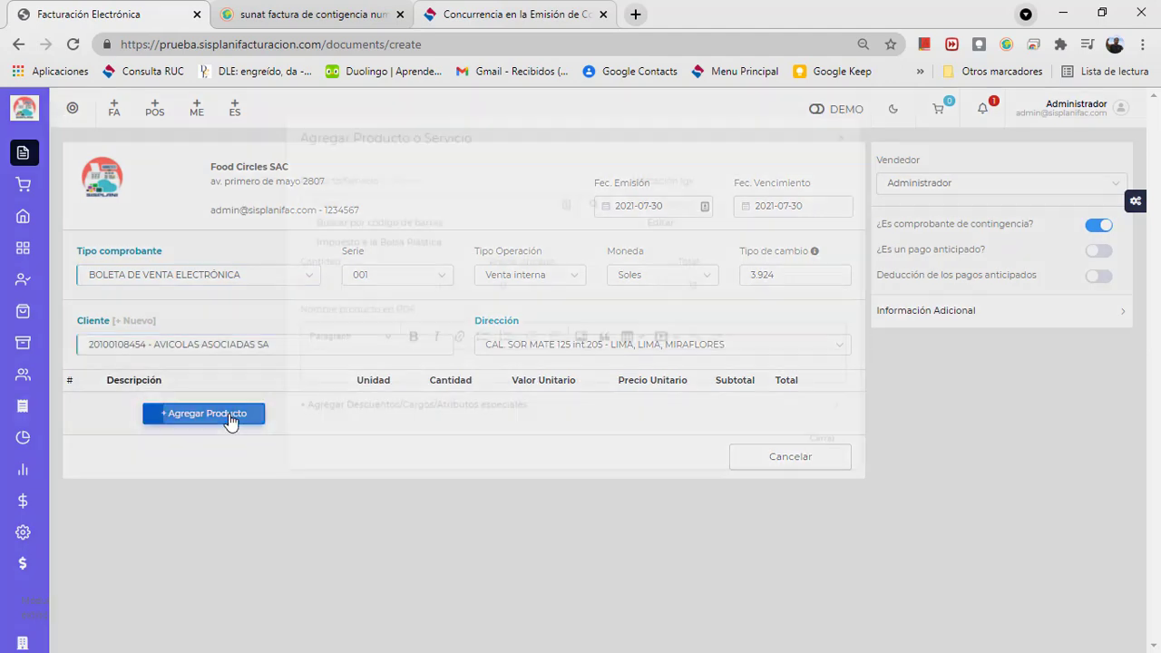
pyautogui.click(470, 214)
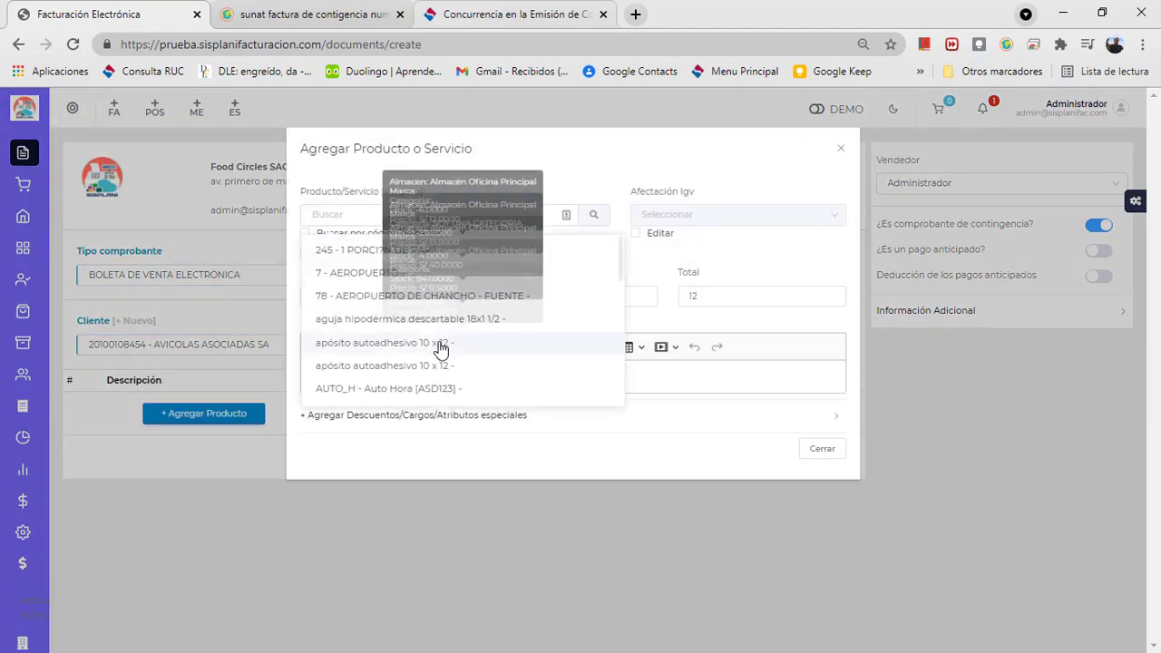
pyautogui.click(344, 258)
pyautogui.click(819, 451)
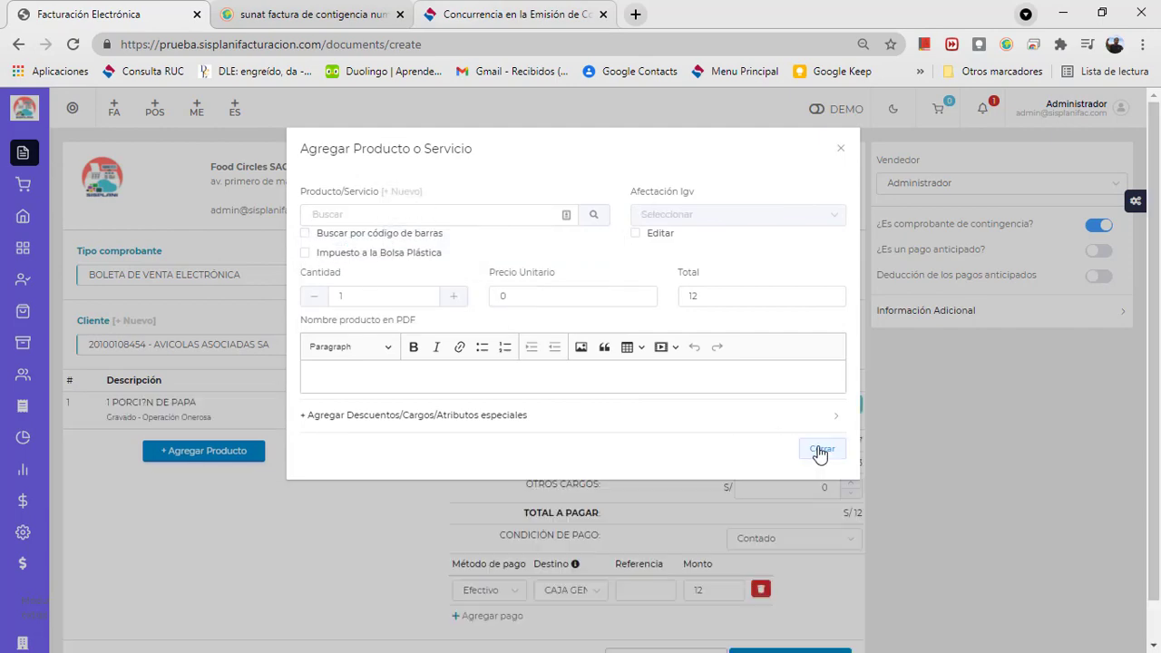
pyautogui.click(827, 454)
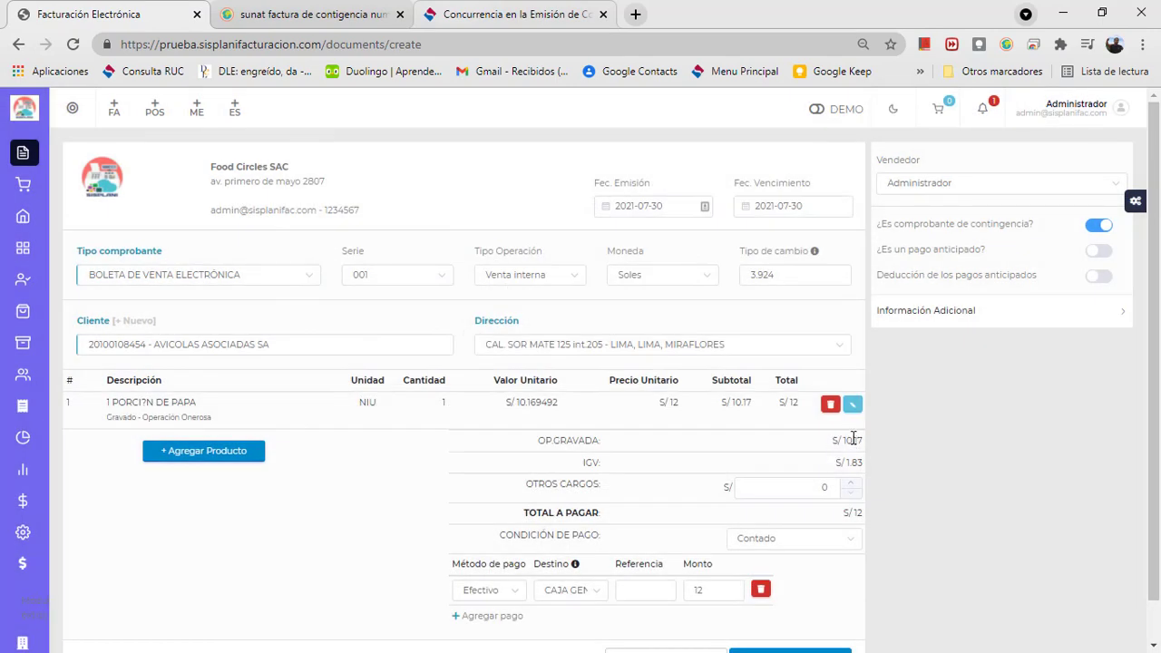
# Generate the contingency receipt and go to the document listing.
pyautogui.scroll(-1, 855, 492)
pyautogui.click(793, 623)
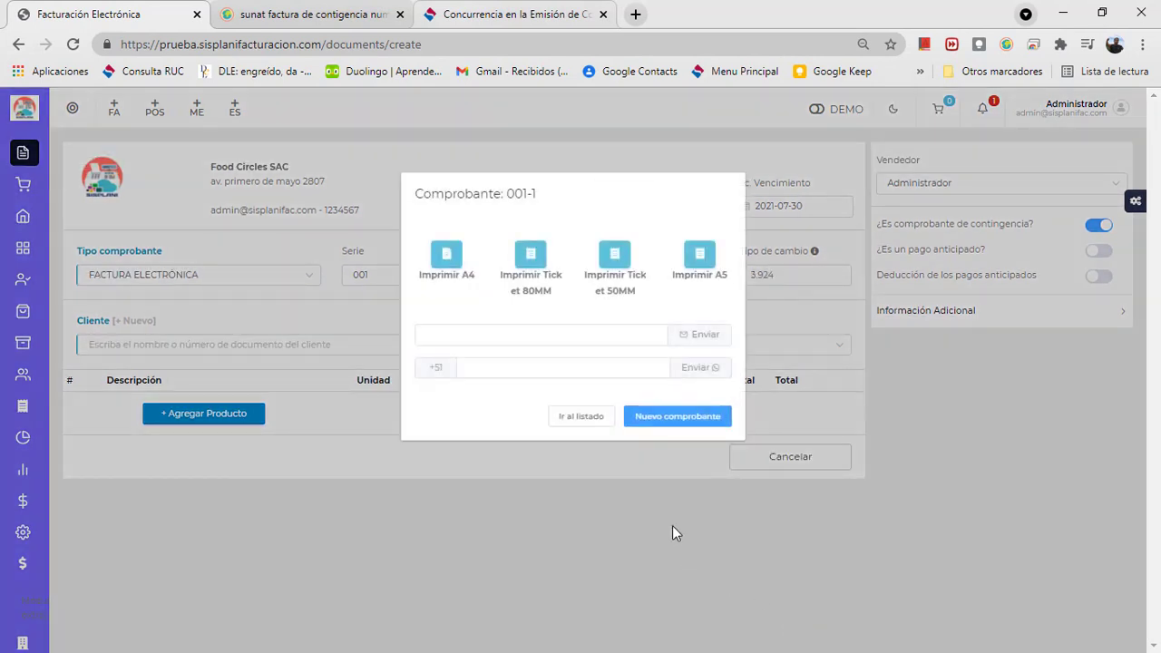
pyautogui.click(573, 419)
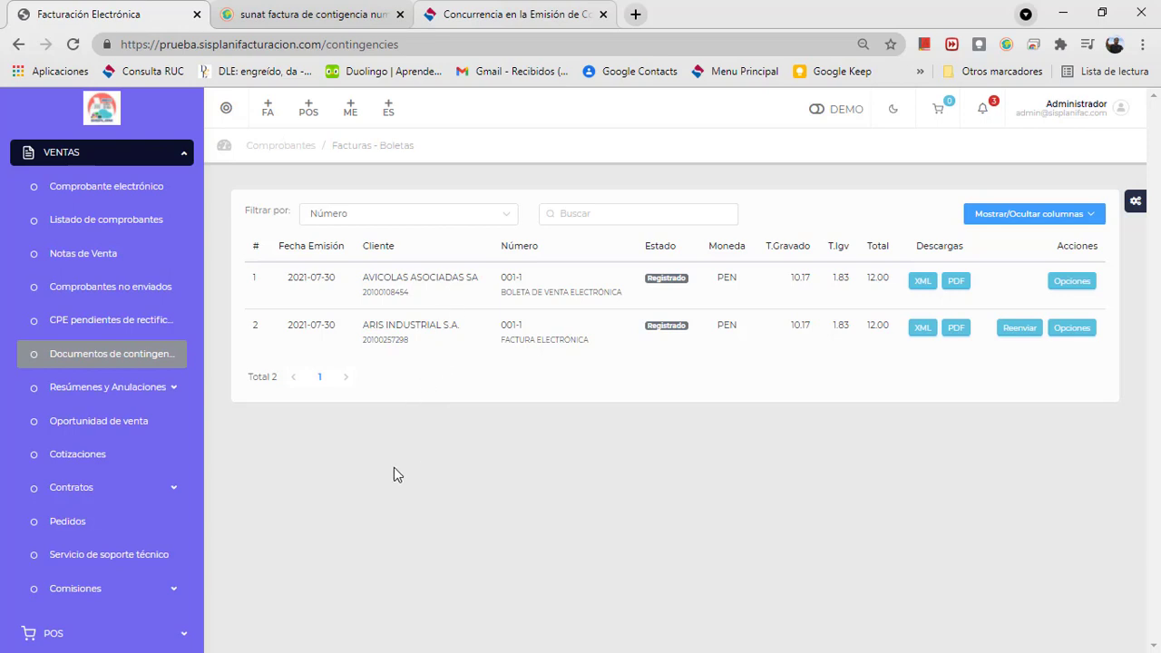
# Return to the dashboard and reopen the contingency documents list in the sales section.
pyautogui.click(25, 156)
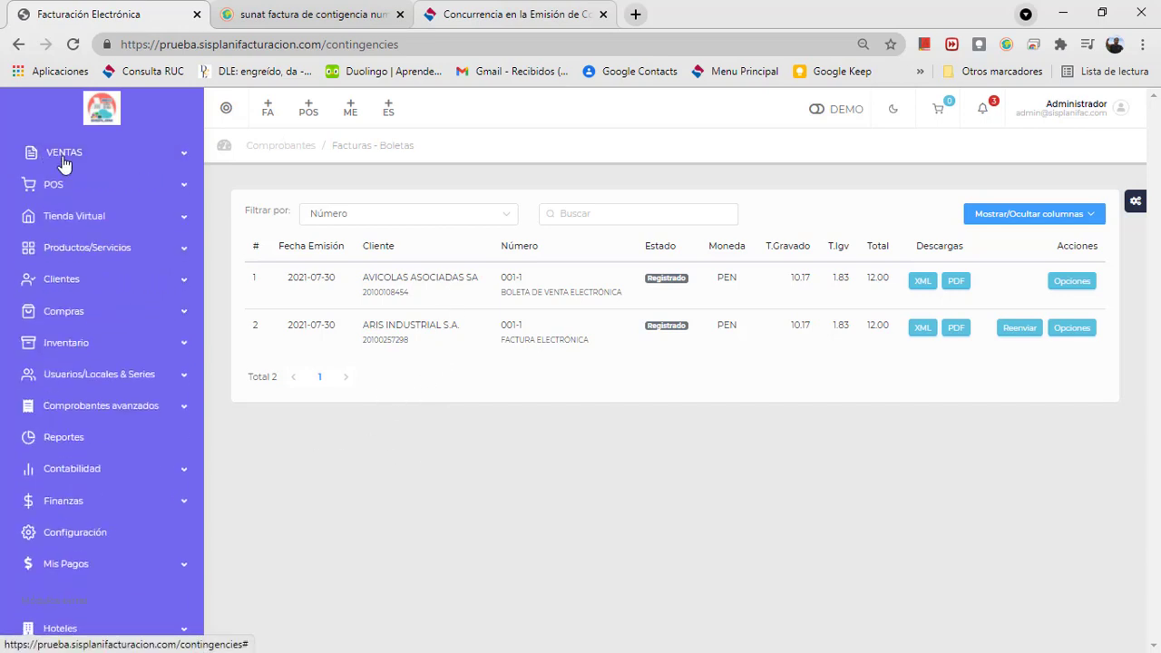
pyautogui.click(85, 169)
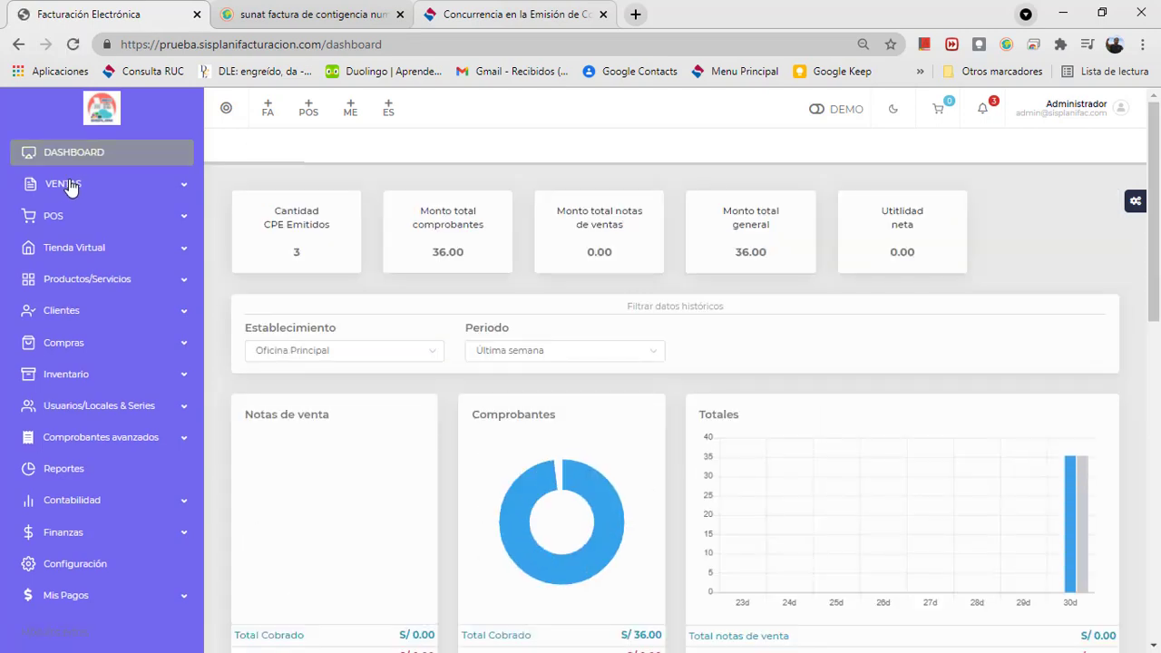
pyautogui.click(69, 186)
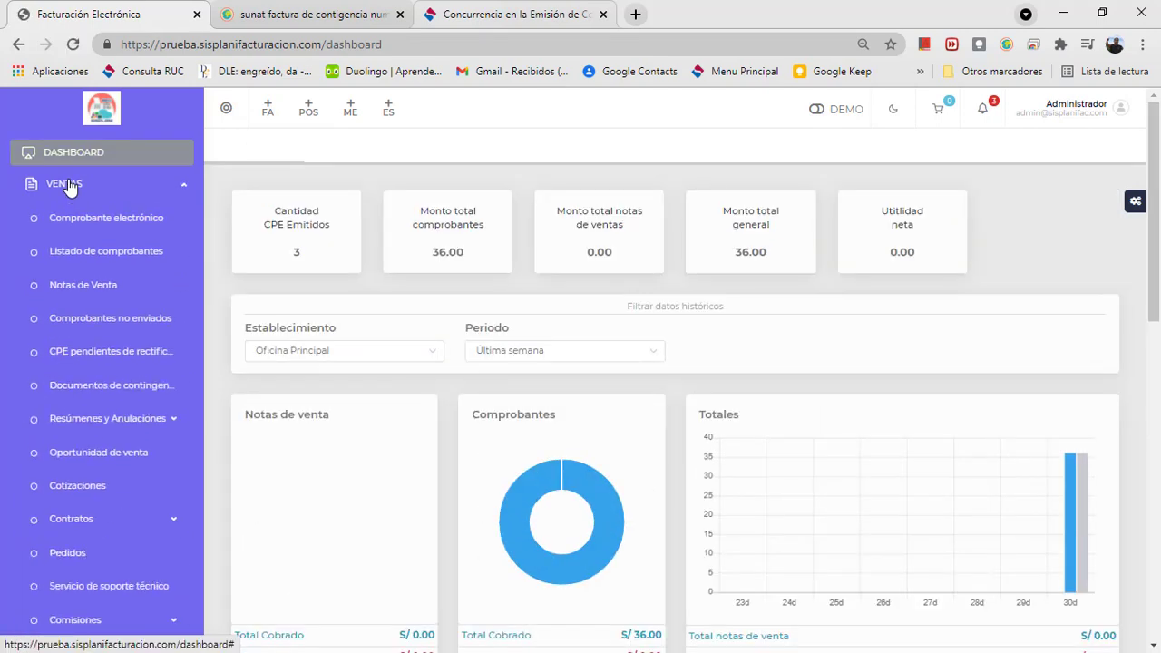
pyautogui.click(89, 387)
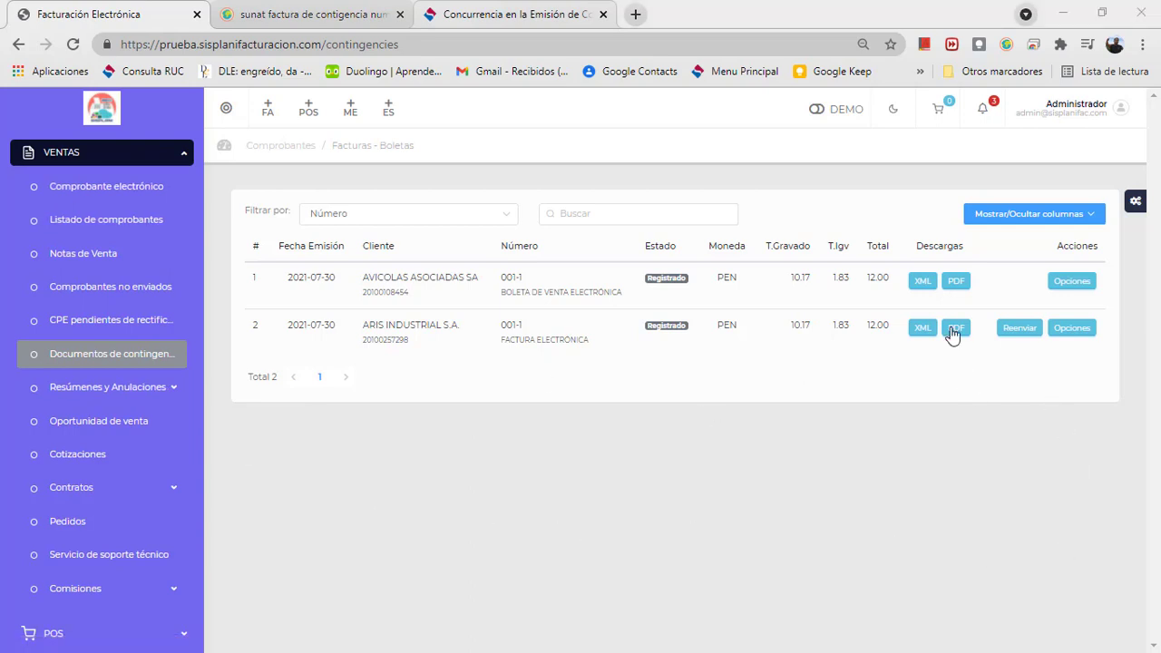
# Download the PDF of the AVICOLAS ASOCIADAS SA receipt, open it to review it, and close it.
pyautogui.click(955, 283)
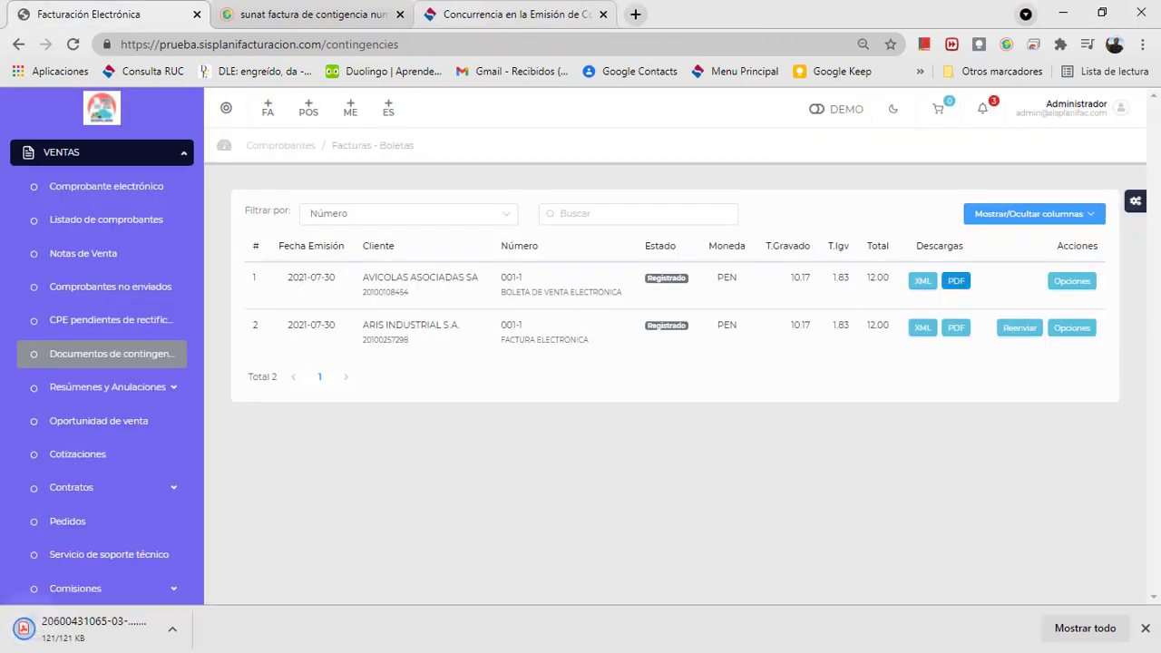
pyautogui.click(98, 626)
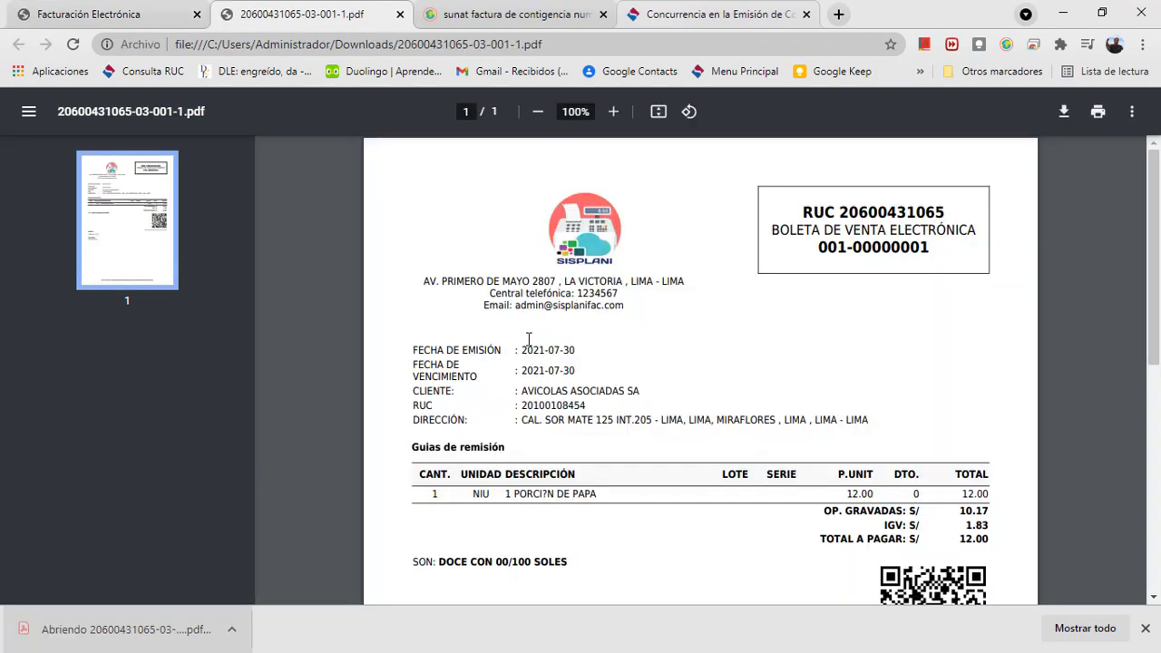
pyautogui.click(400, 14)
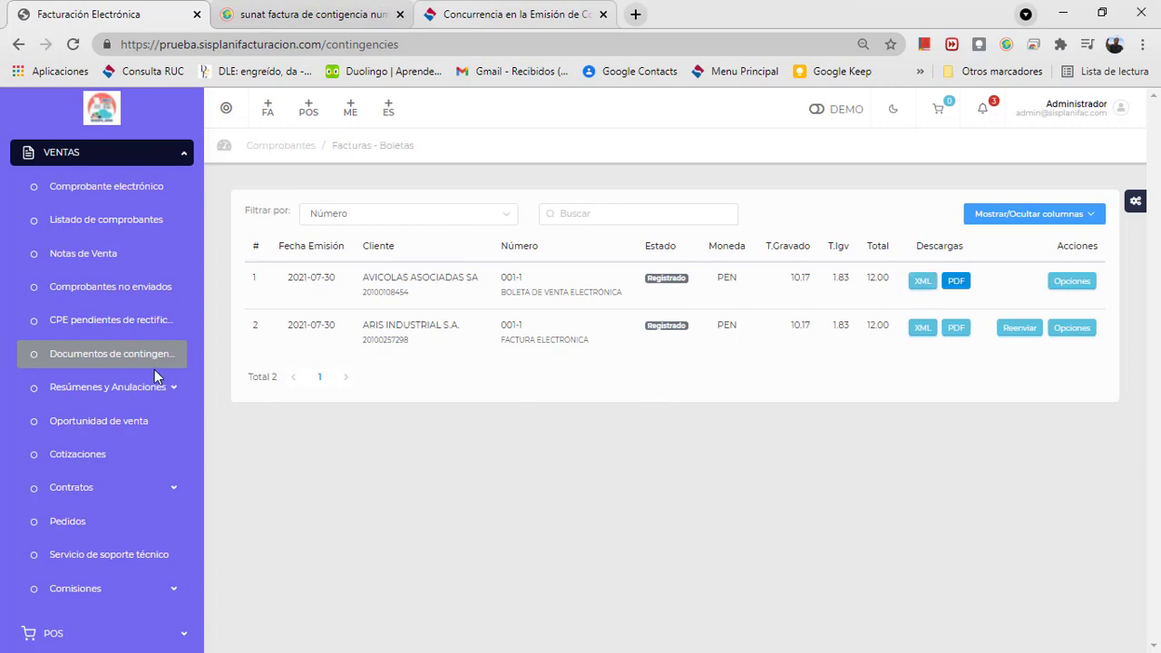
# Open the sales documents report (Ventas, Documentos) and review the document type and number of the contingency receipt and invoice.
pyautogui.scroll(-5, 107, 402)
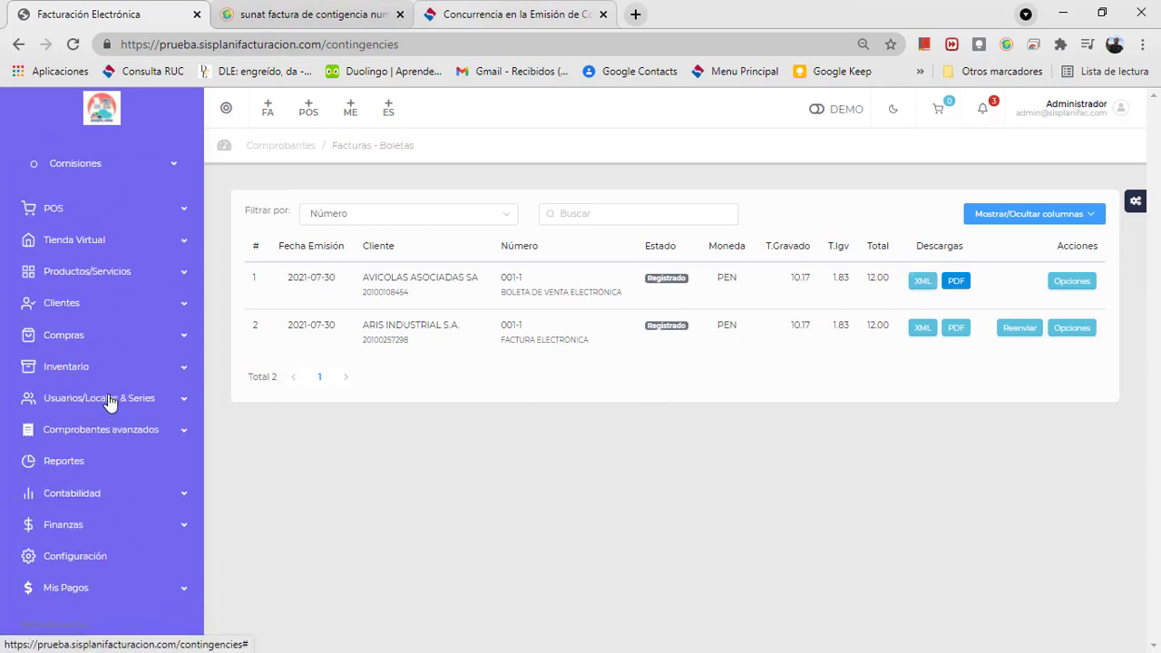
pyautogui.click(68, 462)
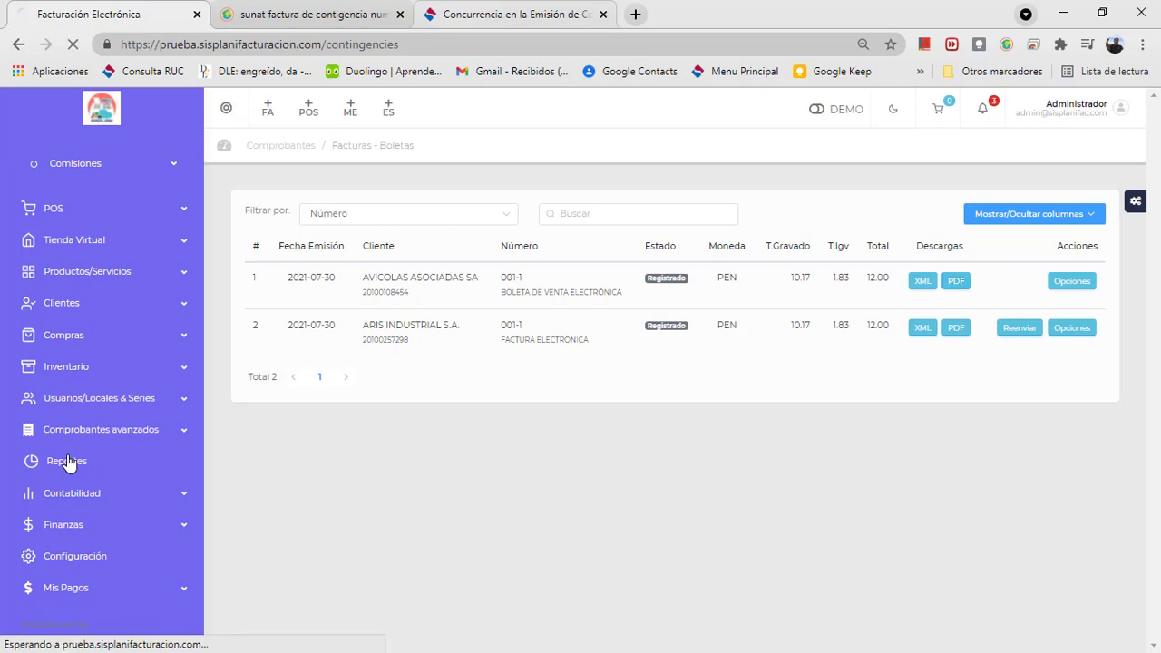
pyautogui.scroll(-1, 77, 472)
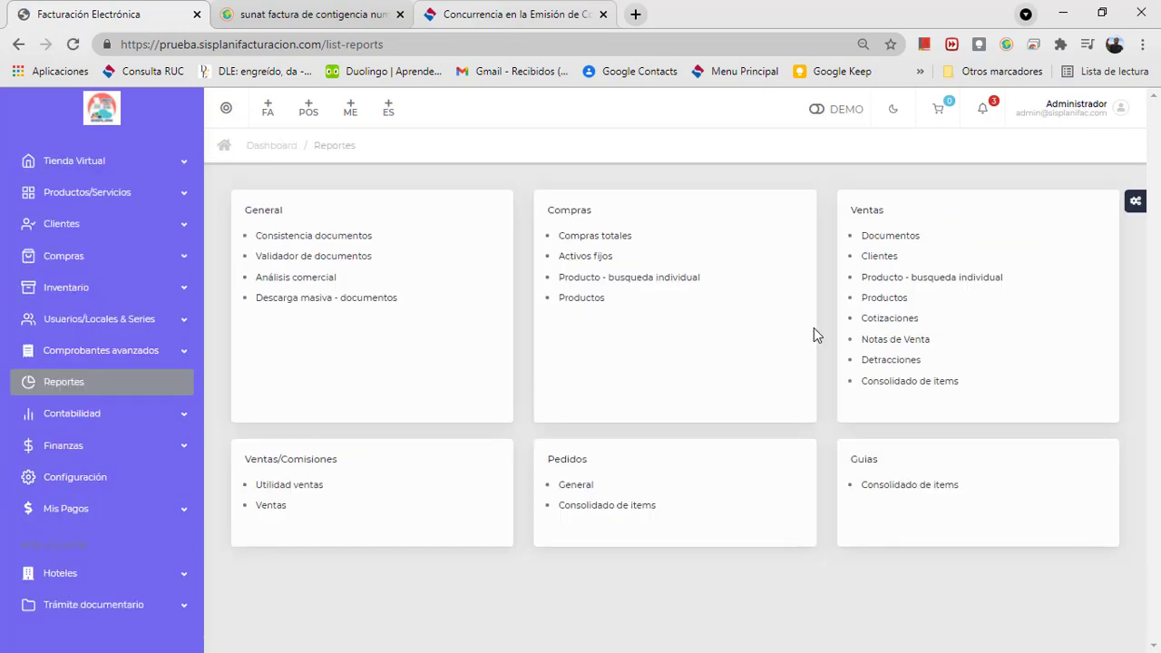
pyautogui.click(911, 240)
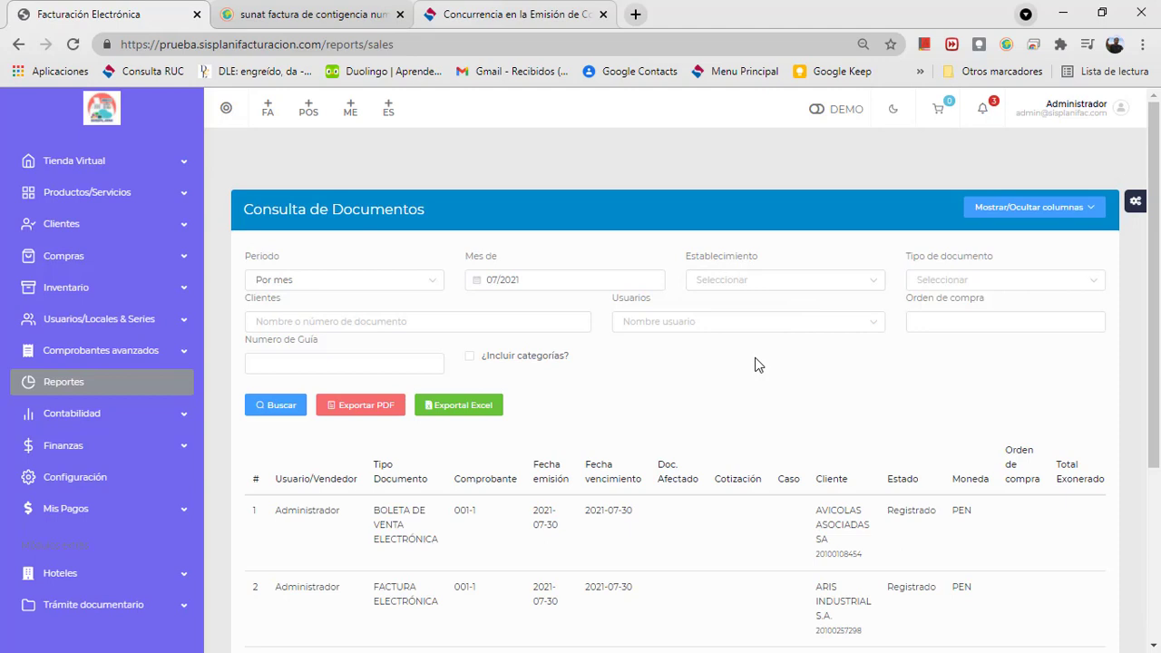
pyautogui.scroll(-2, 758, 365)
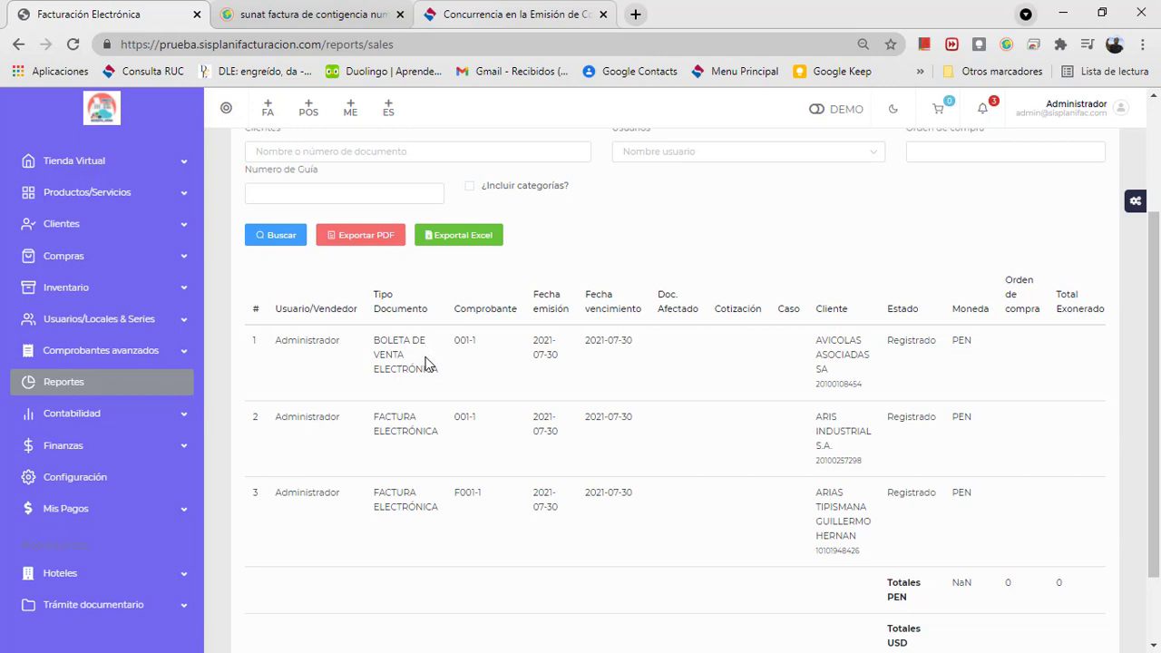
pyautogui.moveTo(456, 340); pyautogui.dragTo(472, 341)
pyautogui.click(408, 426)
pyautogui.moveTo(455, 416)
pyautogui.mouseDown()
pyautogui.moveTo(476, 416)
pyautogui.moveTo(465, 417)
pyautogui.mouseUp()
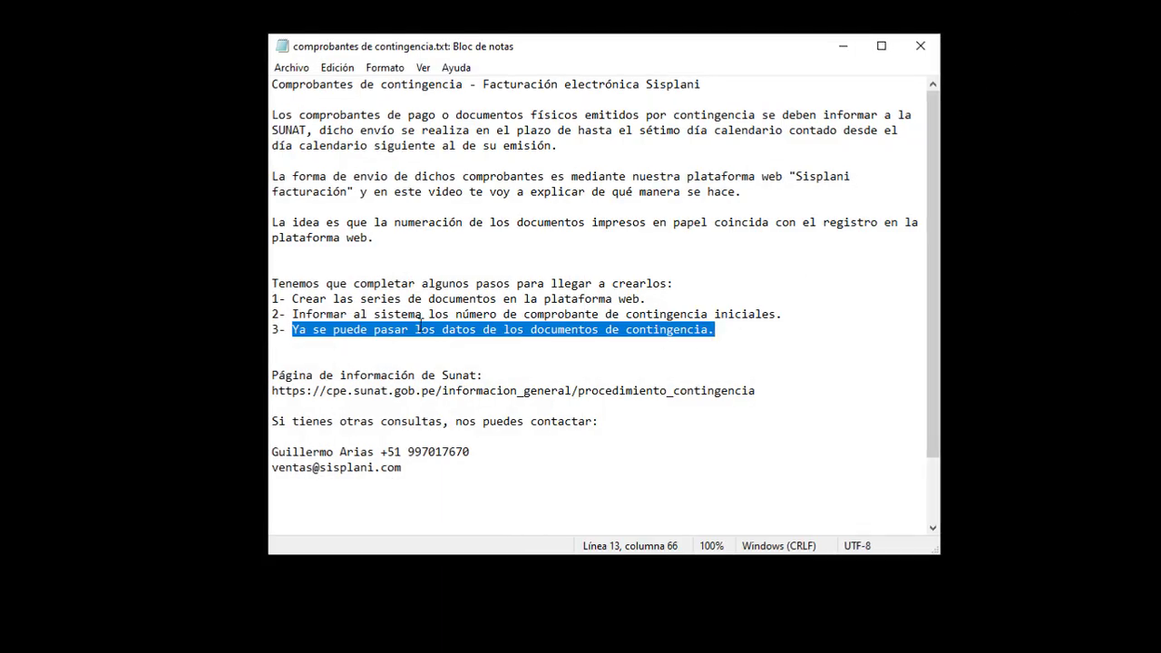
# Switch to the comprobantes de contingencia.txt notes in Notepad and highlight each of the three numbered steps in turn.
pyautogui.click(327, 298)
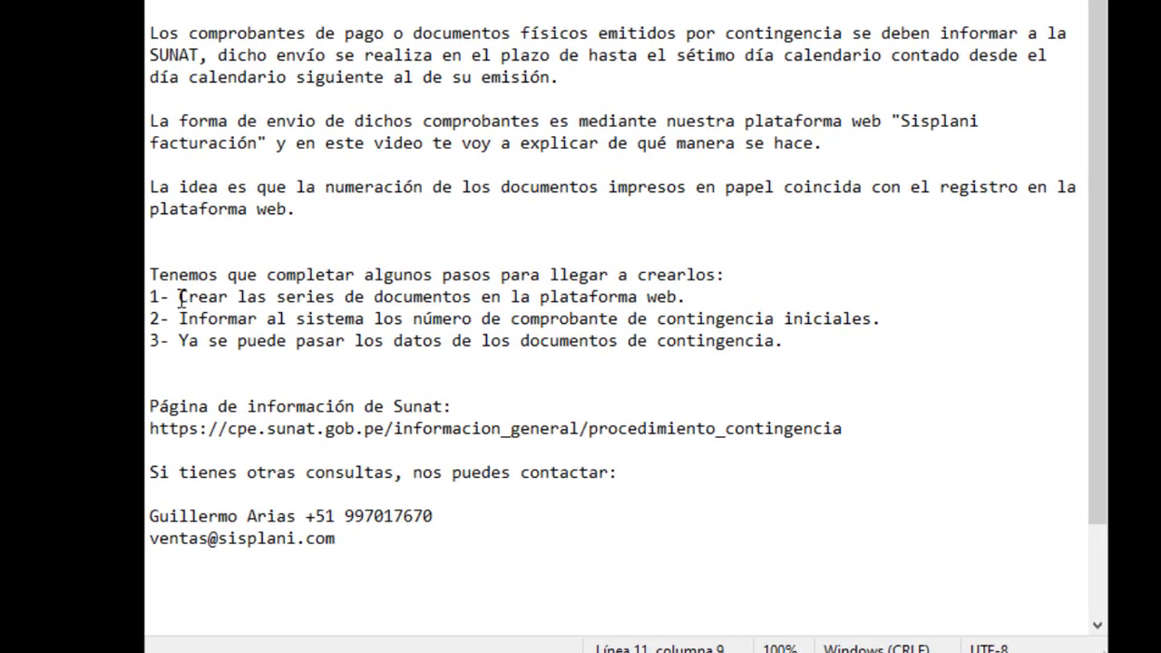
pyautogui.moveTo(180, 298); pyautogui.dragTo(725, 299)
pyautogui.moveTo(179, 319); pyautogui.dragTo(887, 314)
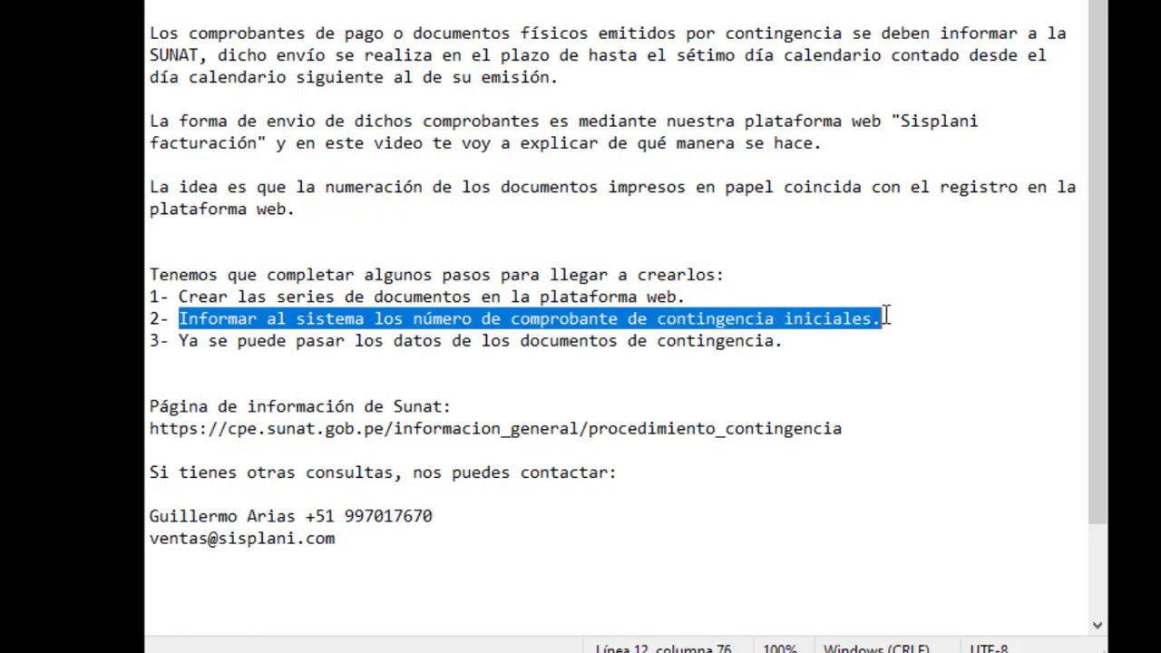
pyautogui.click(173, 343)
pyautogui.click(178, 341)
pyautogui.moveTo(179, 341); pyautogui.dragTo(813, 338)
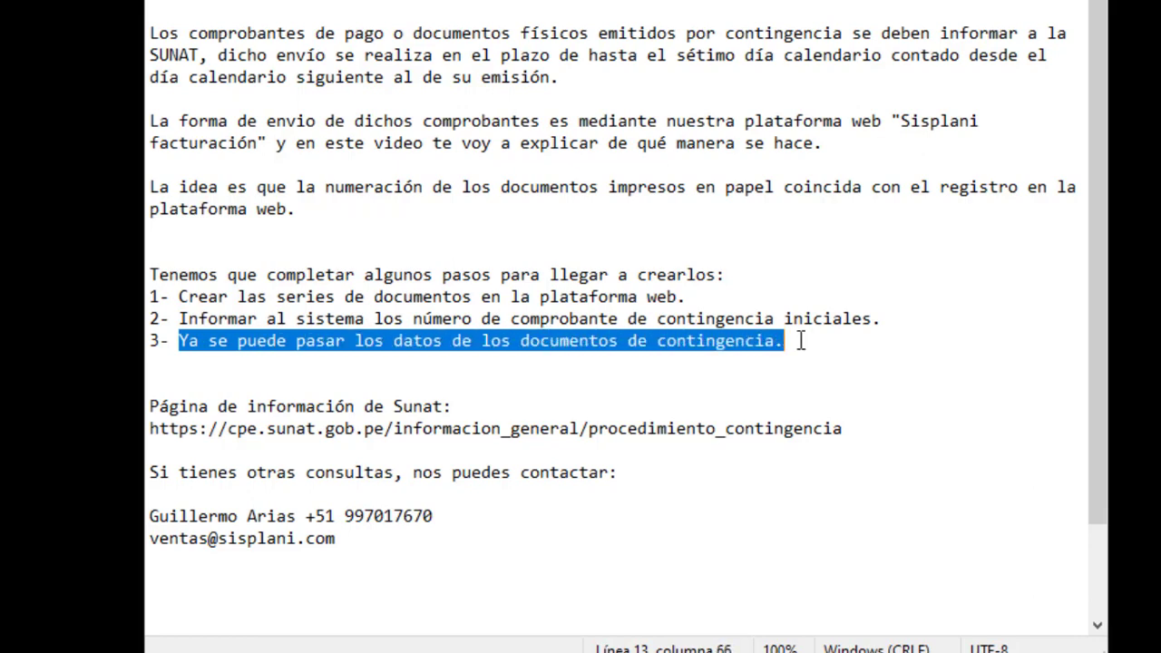